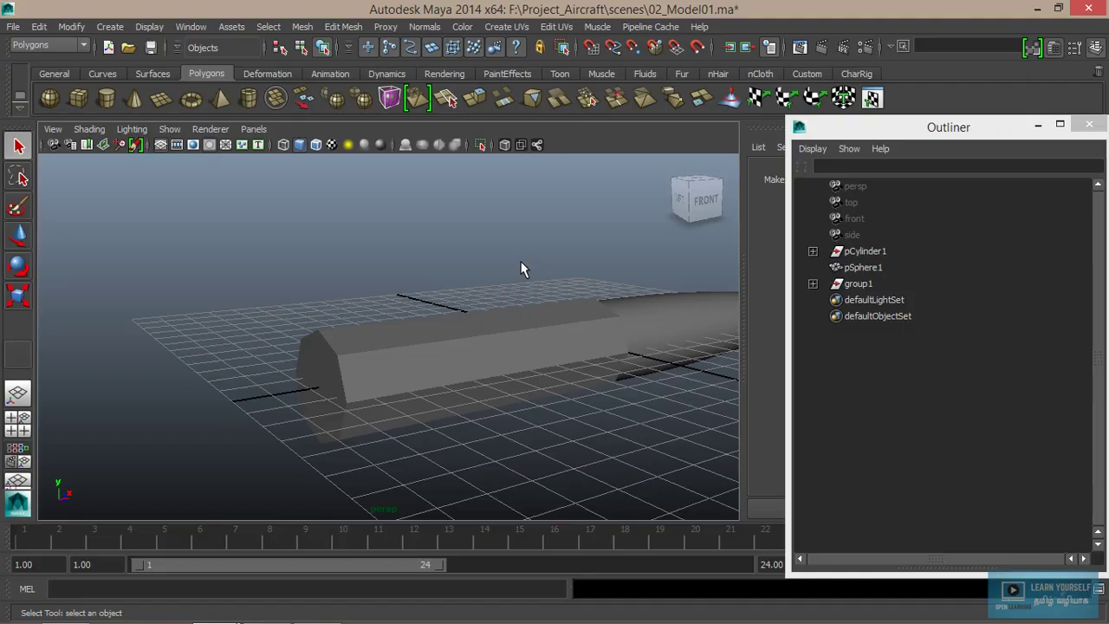
Orbit to the engine front and select the long cylinder body.
{"action": "mouse_move", "coordinate": [458, 322]}
{"action": "left_mouse_down", "text": "alt"}
{"action": "mouse_move", "coordinate": [463, 346]}
{"action": "mouse_move", "coordinate": [358, 335]}
{"action": "left_mouse_up", "text": "alt"}
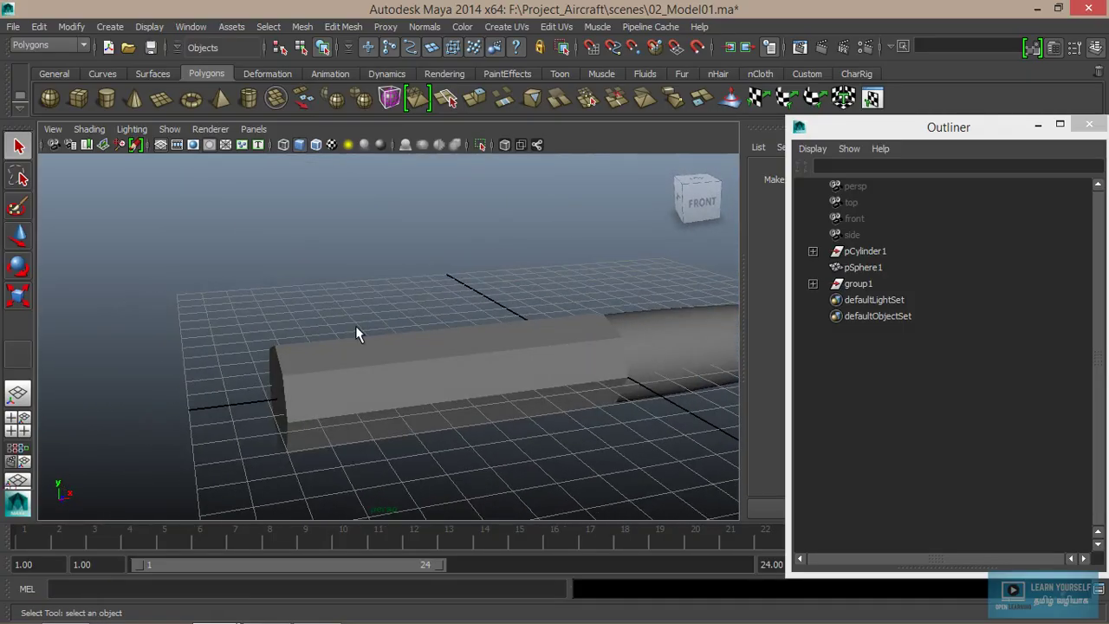
{"action": "mouse_move", "coordinate": [459, 355]}
{"action": "right_mouse_down", "text": "alt"}
{"action": "mouse_move", "coordinate": [602, 389]}
{"action": "mouse_move", "coordinate": [419, 334]}
{"action": "right_mouse_up", "text": "alt"}
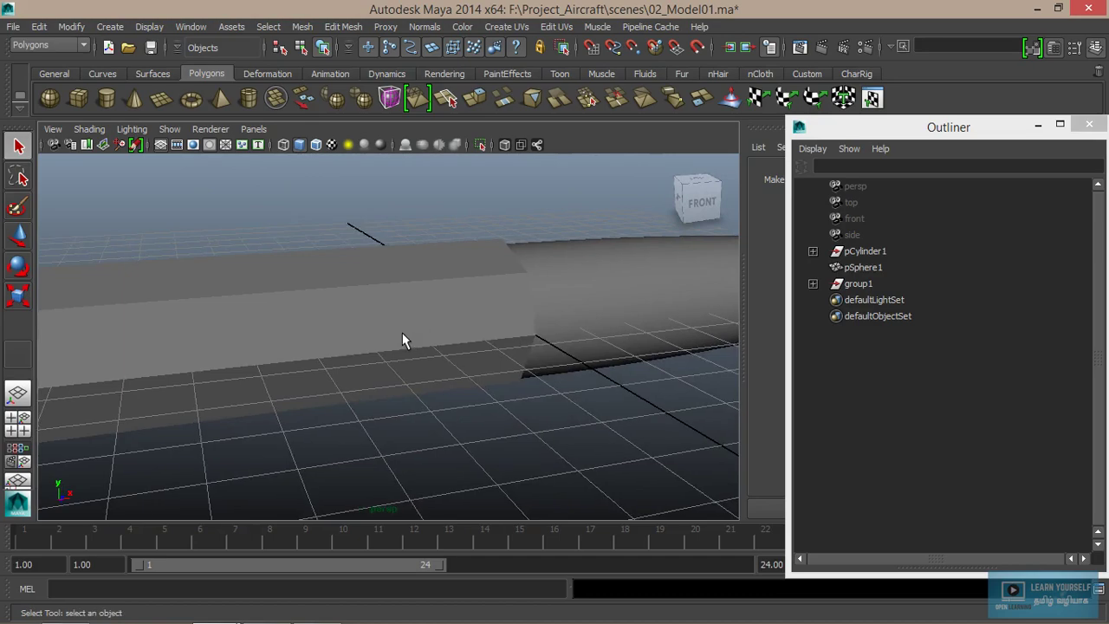
{"action": "left_click_drag", "start_coordinate": [403, 338], "coordinate": [307, 344], "text": "alt"}
{"action": "right_click_drag", "start_coordinate": [307, 344], "coordinate": [369, 359], "text": "alt"}
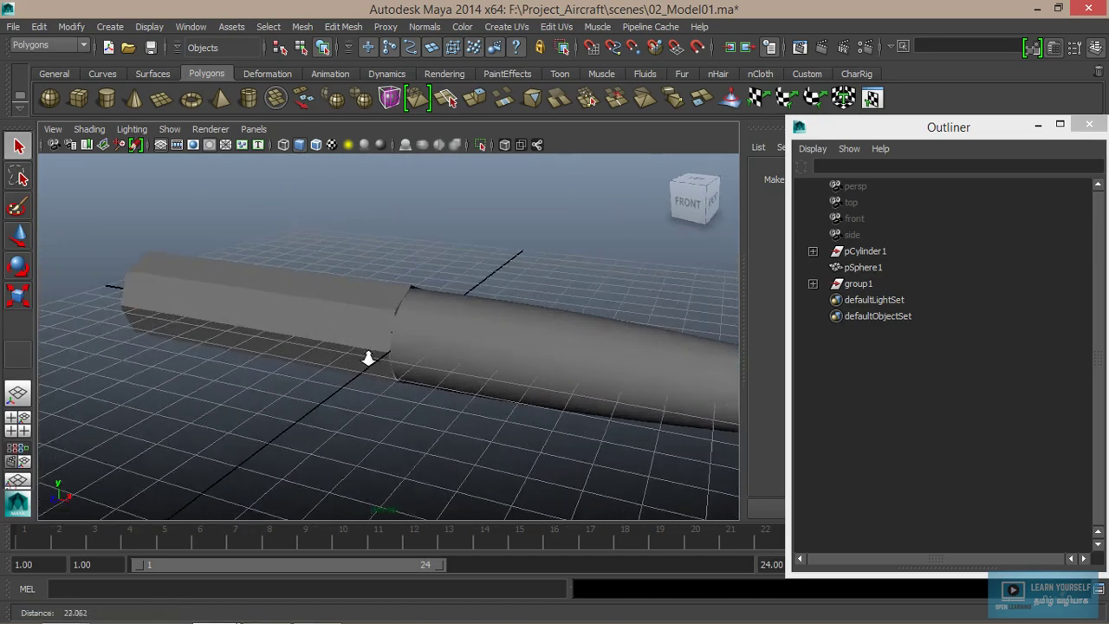
{"action": "mouse_move", "coordinate": [446, 375]}
{"action": "left_mouse_down", "text": "alt"}
{"action": "mouse_move", "coordinate": [364, 354]}
{"action": "mouse_move", "coordinate": [647, 359]}
{"action": "mouse_move", "coordinate": [589, 376]}
{"action": "mouse_move", "coordinate": [519, 363]}
{"action": "left_mouse_up", "text": "alt"}
{"action": "left_click", "coordinate": [418, 335]}
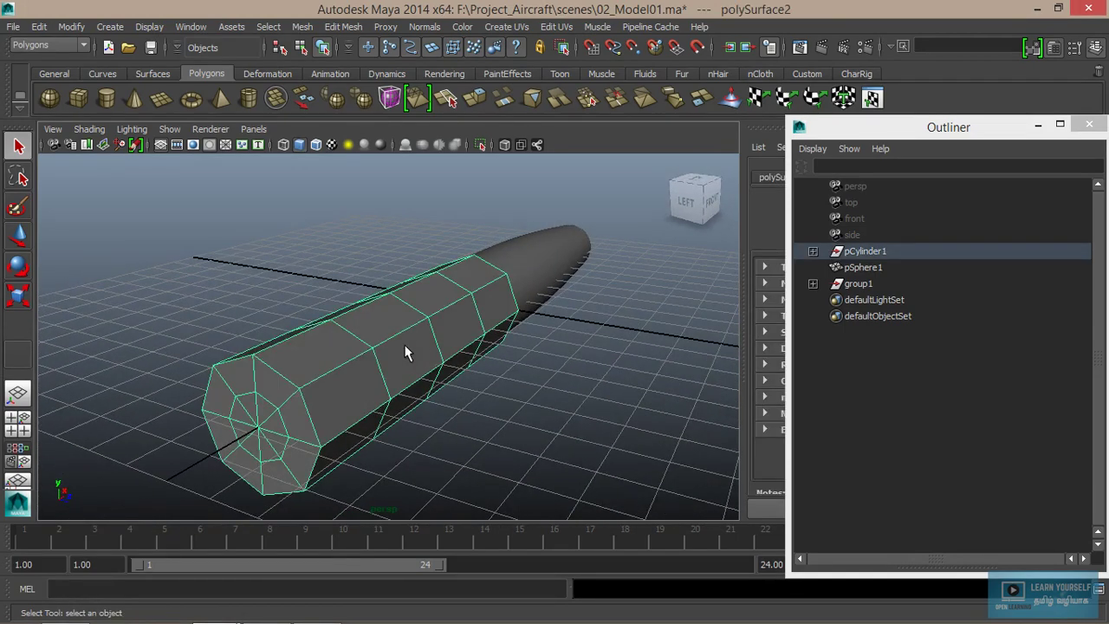
Scale the inner end-cap edge loop outward until it sits near the outer rim.
{"action": "middle_click_drag", "start_coordinate": [344, 449], "coordinate": [365, 422], "text": "alt"}
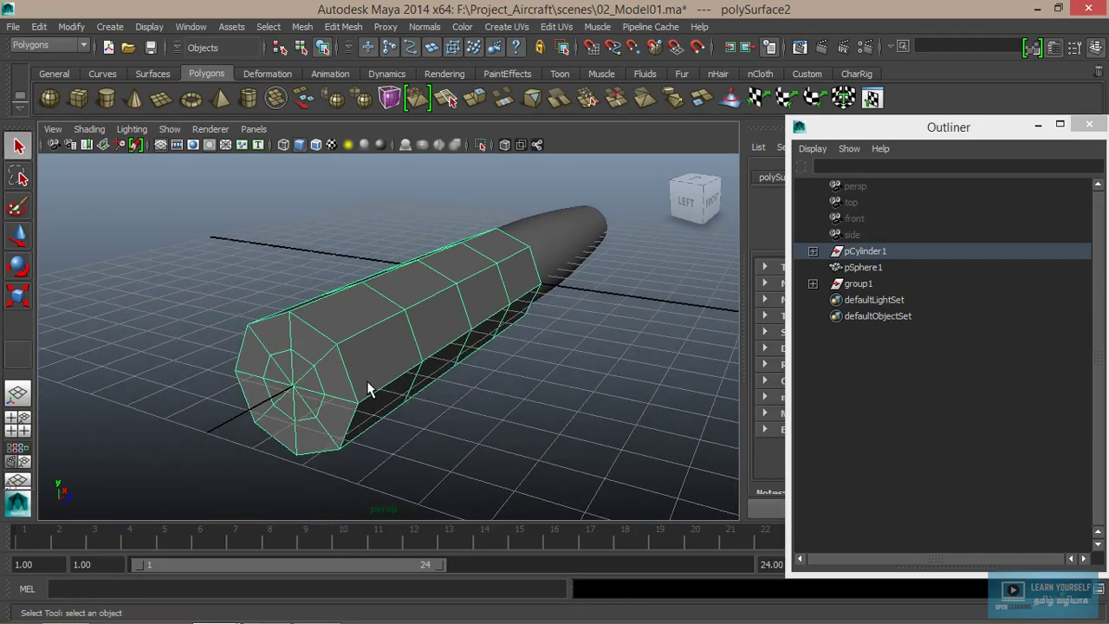
{"action": "scroll", "coordinate": [366, 380], "scroll_direction": "up", "scroll_amount": 3}
{"action": "left_click_drag", "start_coordinate": [453, 408], "coordinate": [386, 398], "text": "alt"}
{"action": "mouse_move", "coordinate": [387, 398]}
{"action": "middle_mouse_down", "text": "alt"}
{"action": "mouse_move", "coordinate": [494, 389]}
{"action": "mouse_move", "coordinate": [483, 396]}
{"action": "middle_mouse_up", "text": "alt"}
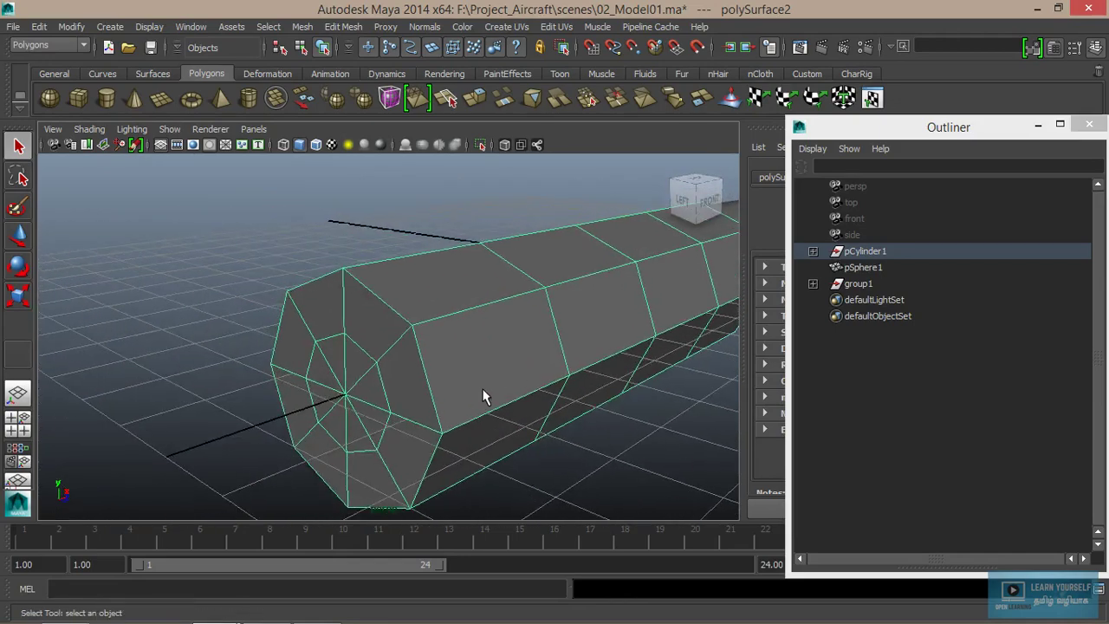
{"action": "scroll", "coordinate": [482, 396], "scroll_direction": "down", "scroll_amount": 3}
{"action": "mouse_move", "coordinate": [369, 395]}
{"action": "left_mouse_down", "text": "alt"}
{"action": "mouse_move", "coordinate": [442, 410]}
{"action": "mouse_move", "coordinate": [428, 391]}
{"action": "mouse_move", "coordinate": [443, 401]}
{"action": "mouse_move", "coordinate": [372, 396]}
{"action": "mouse_move", "coordinate": [453, 398]}
{"action": "mouse_move", "coordinate": [451, 344]}
{"action": "left_mouse_up", "text": "alt"}
{"action": "scroll", "coordinate": [483, 378], "scroll_direction": "up", "scroll_amount": 2}
{"action": "scroll", "coordinate": [506, 389], "scroll_direction": "up", "scroll_amount": 2}
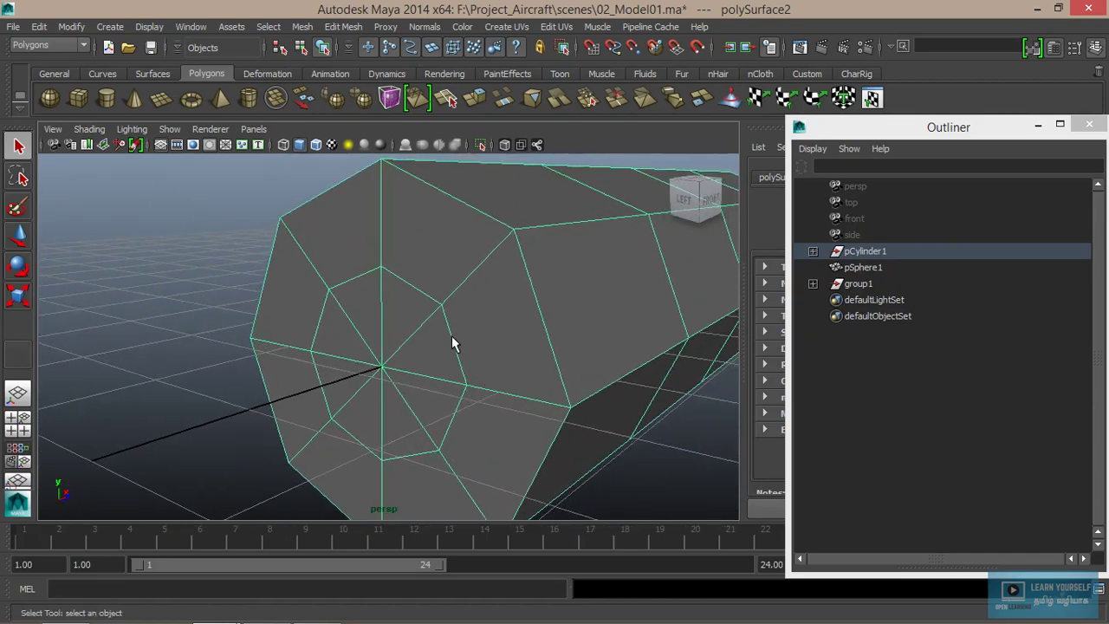
{"action": "right_click_drag", "start_coordinate": [422, 287], "coordinate": [437, 230]}
{"action": "left_click", "coordinate": [422, 291]}
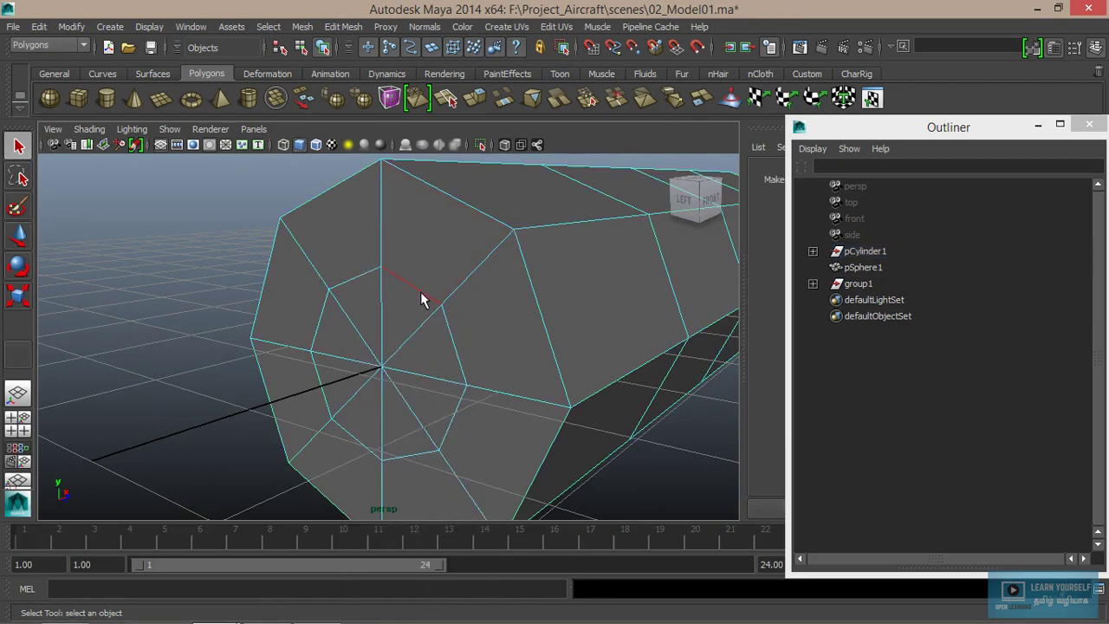
{"action": "double_click", "coordinate": [420, 291]}
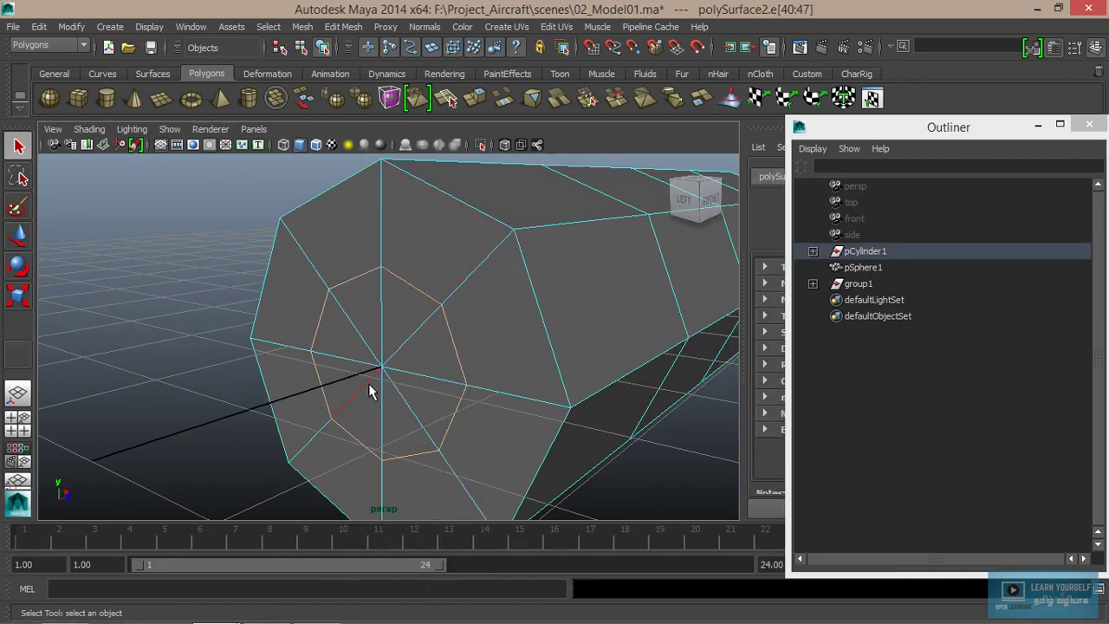
{"action": "key", "text": "r"}
{"action": "left_click_drag", "start_coordinate": [382, 370], "coordinate": [497, 401]}
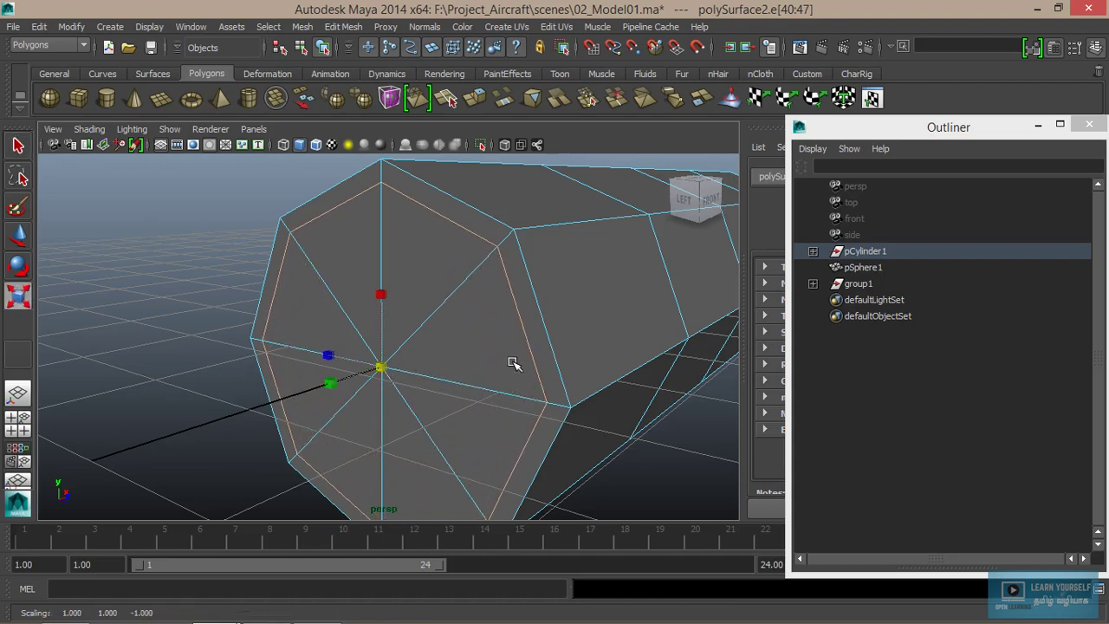
Minimise the Outliner and close the Attribute Editor so the Channel Box shows again.
{"action": "left_click", "coordinate": [1036, 128]}
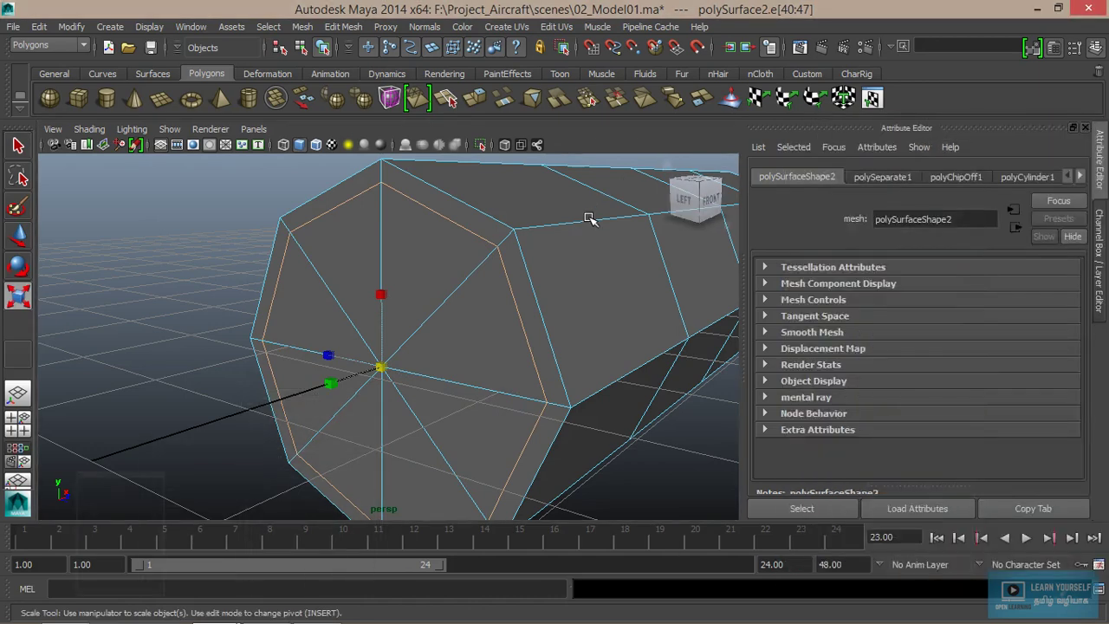
{"action": "left_click", "coordinate": [1086, 128]}
{"action": "mouse_move", "coordinate": [723, 356]}
{"action": "left_mouse_down", "text": "alt"}
{"action": "mouse_move", "coordinate": [608, 371]}
{"action": "mouse_move", "coordinate": [668, 361]}
{"action": "mouse_move", "coordinate": [623, 346]}
{"action": "mouse_move", "coordinate": [606, 359]}
{"action": "mouse_move", "coordinate": [394, 337]}
{"action": "left_mouse_up", "text": "alt"}
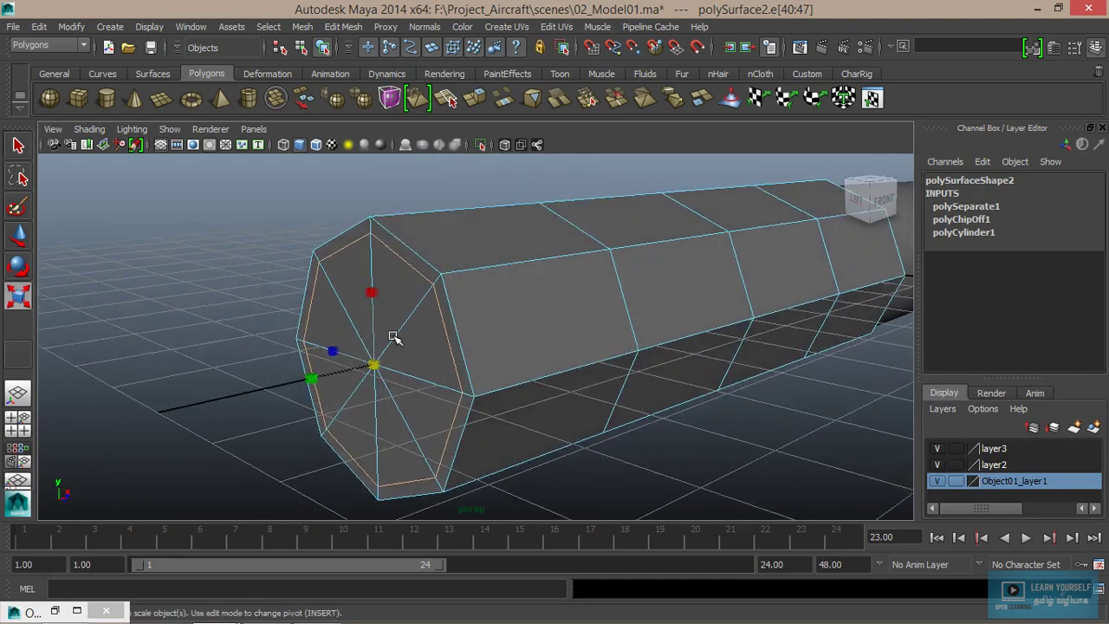
{"action": "mouse_move", "coordinate": [364, 390]}
{"action": "left_mouse_down", "text": "alt"}
{"action": "mouse_move", "coordinate": [495, 408]}
{"action": "mouse_move", "coordinate": [661, 399]}
{"action": "mouse_move", "coordinate": [688, 347]}
{"action": "mouse_move", "coordinate": [406, 389]}
{"action": "mouse_move", "coordinate": [416, 289]}
{"action": "mouse_move", "coordinate": [584, 359]}
{"action": "mouse_move", "coordinate": [483, 331]}
{"action": "mouse_move", "coordinate": [490, 307]}
{"action": "mouse_move", "coordinate": [364, 356]}
{"action": "mouse_move", "coordinate": [379, 314]}
{"action": "mouse_move", "coordinate": [446, 334]}
{"action": "mouse_move", "coordinate": [384, 324]}
{"action": "left_mouse_up", "text": "alt"}
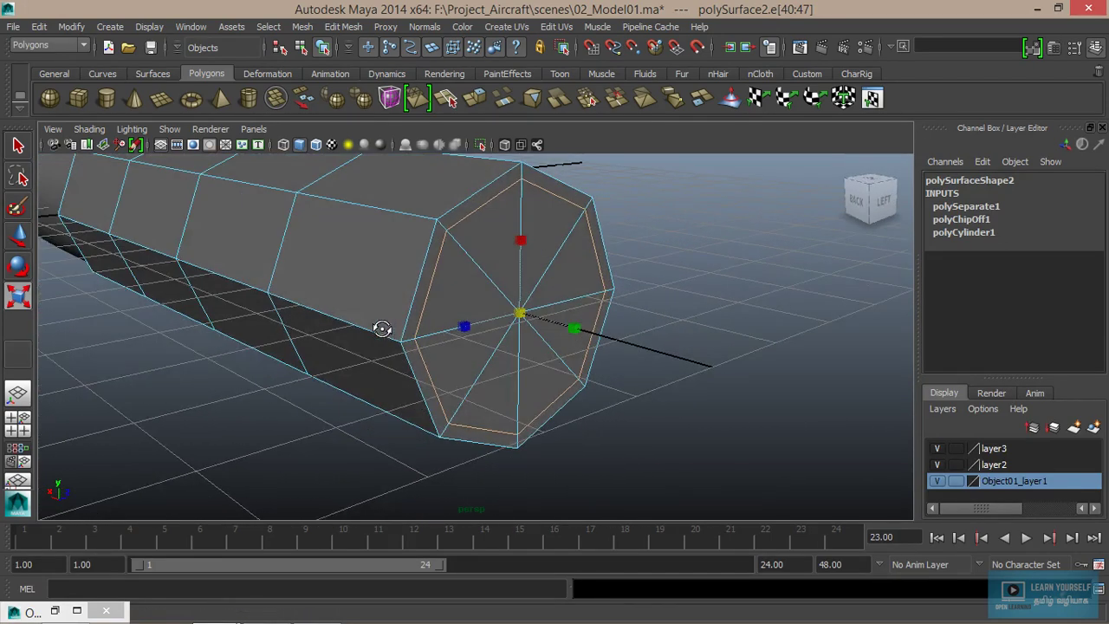
Select the eight inner faces of the cylinder's end cap in face mode.
{"action": "right_click", "coordinate": [473, 268]}
{"action": "left_click", "coordinate": [481, 295]}
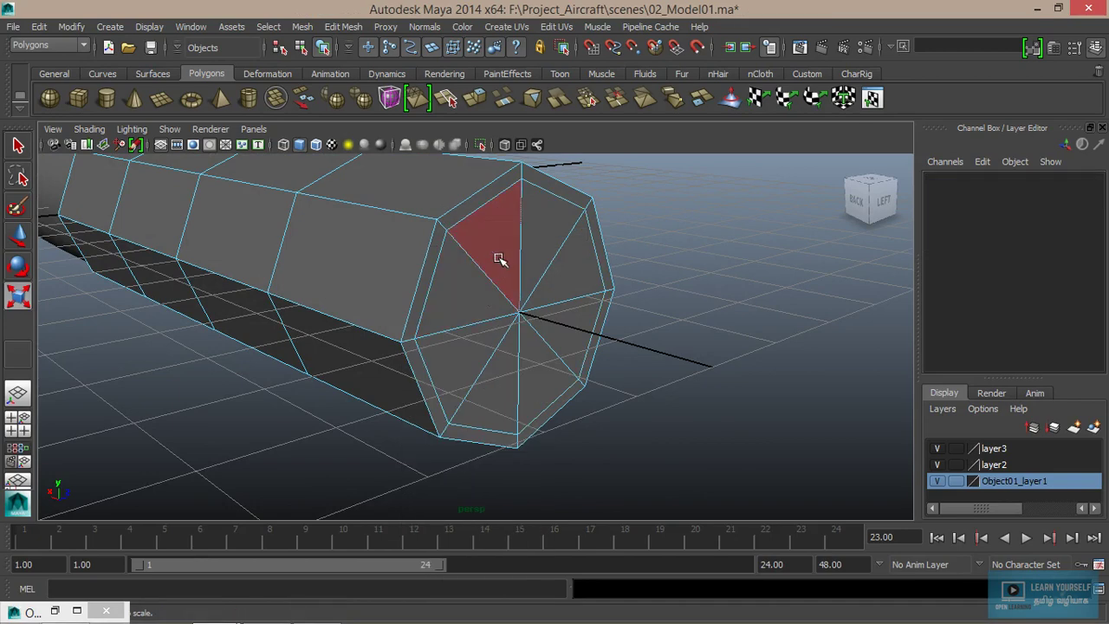
{"action": "left_click", "coordinate": [500, 257]}
{"action": "left_click", "coordinate": [555, 228], "text": "shift"}
{"action": "left_click", "coordinate": [582, 284], "text": "shift"}
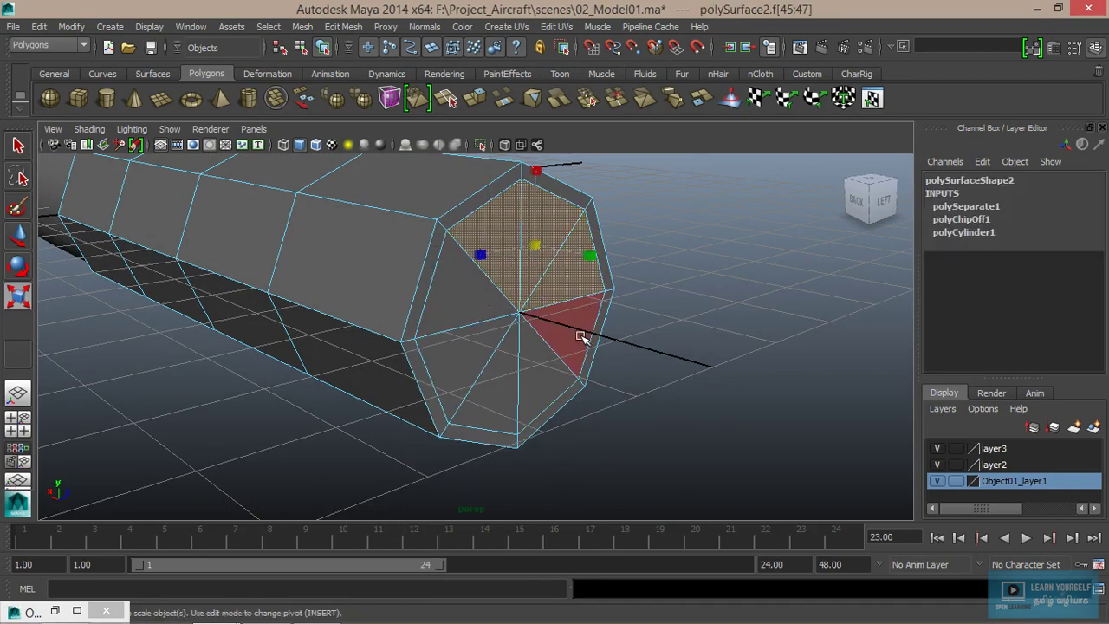
{"action": "left_click", "coordinate": [576, 329], "text": "shift"}
{"action": "left_click", "coordinate": [559, 373], "text": "shift"}
{"action": "left_click", "coordinate": [505, 386], "text": "shift"}
{"action": "left_click", "coordinate": [451, 364], "text": "shift"}
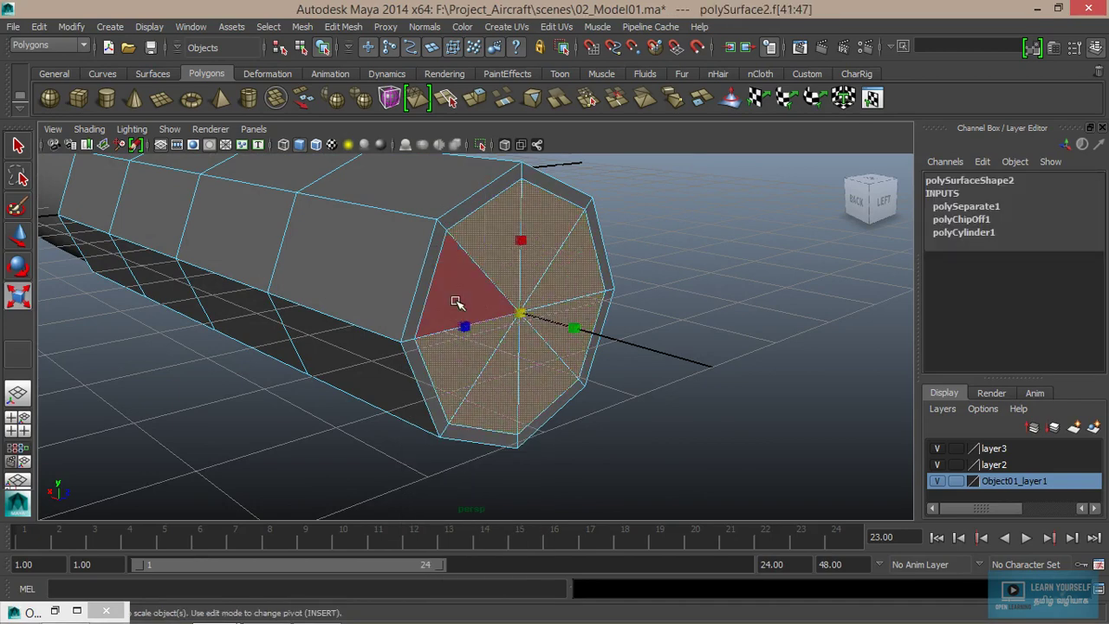
{"action": "left_click", "coordinate": [463, 295], "text": "shift"}
Check the selected cap faces in wireframe, then return to shaded display.
{"action": "key", "text": "4"}
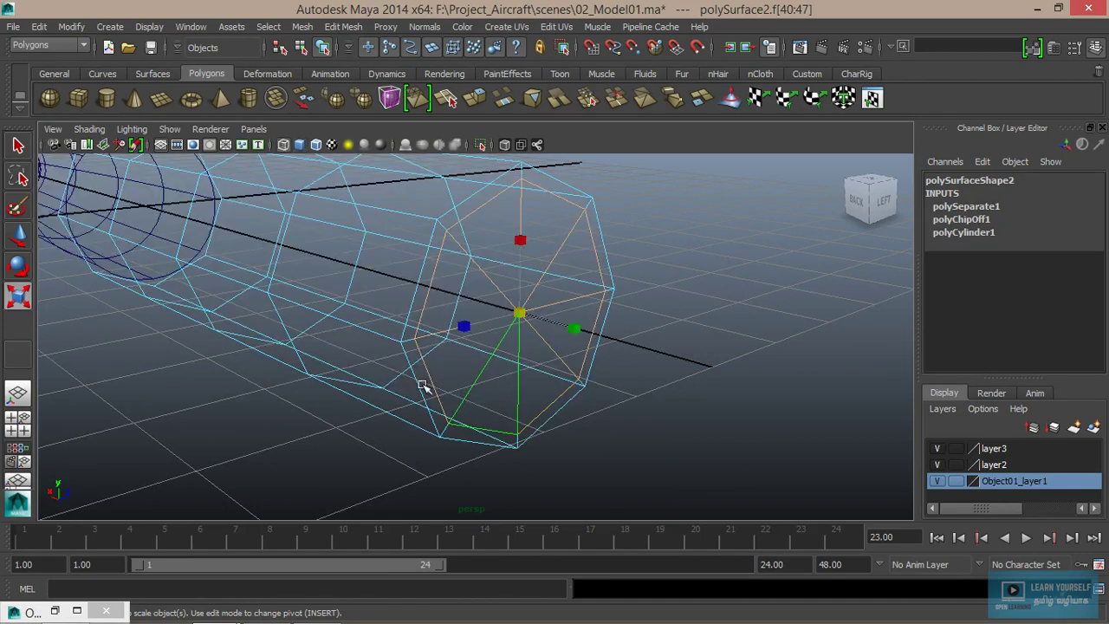
{"action": "mouse_move", "coordinate": [425, 384]}
{"action": "left_mouse_down", "text": "alt"}
{"action": "mouse_move", "coordinate": [507, 386]}
{"action": "mouse_move", "coordinate": [465, 384]}
{"action": "left_mouse_up", "text": "alt"}
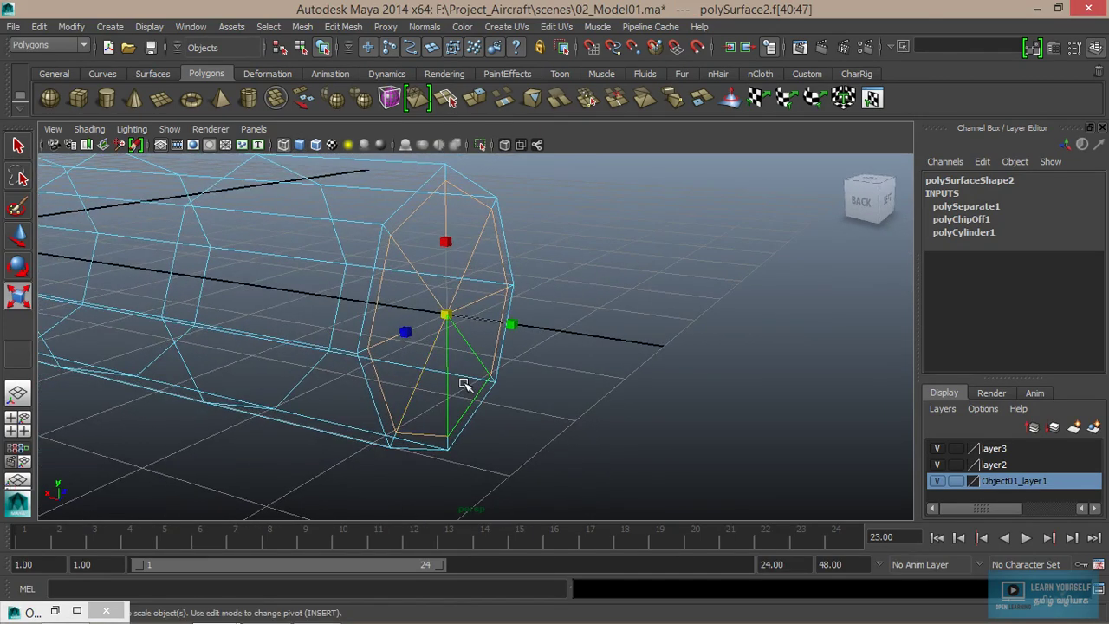
{"action": "key", "text": "5"}
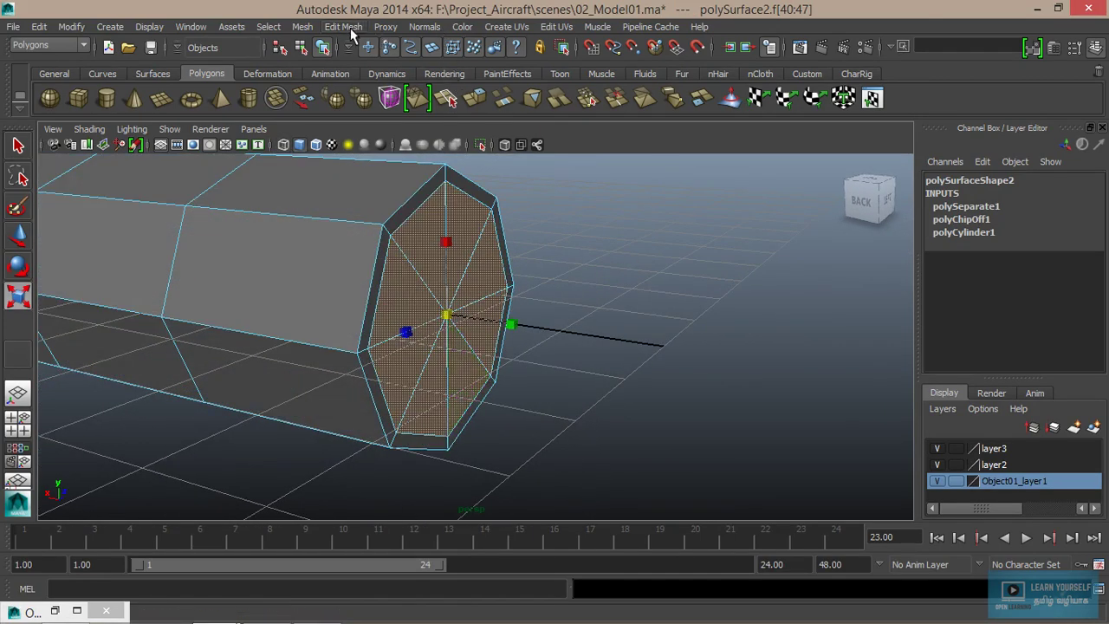
{"action": "left_click", "coordinate": [352, 27]}
Extrude the cap faces and scale them inward to form a rim.
{"action": "left_click", "coordinate": [369, 84]}
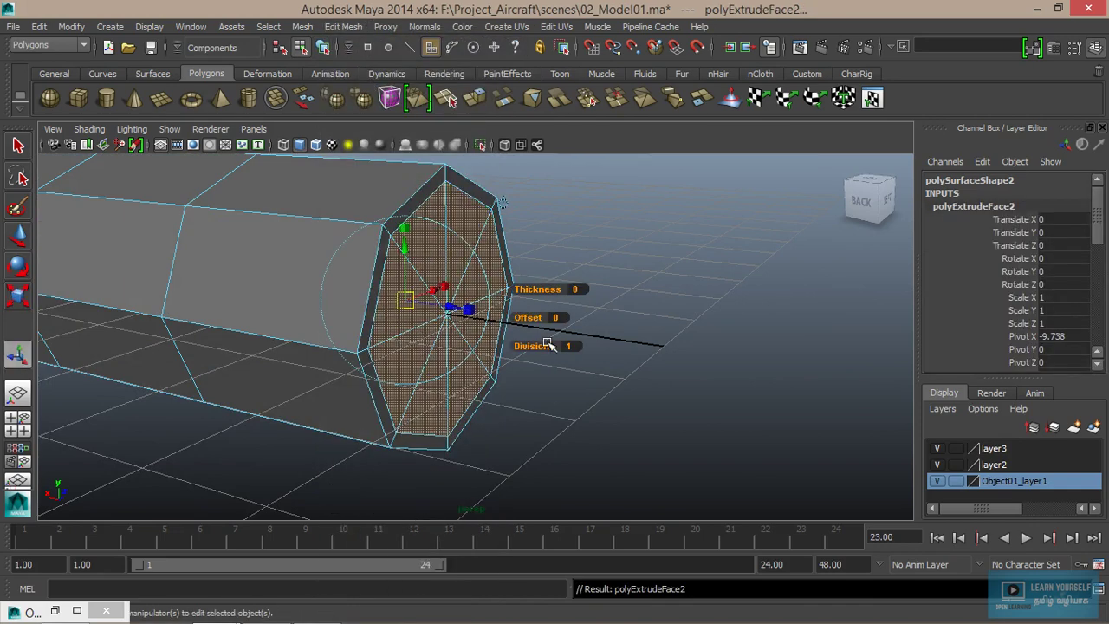
{"action": "mouse_move", "coordinate": [456, 312]}
{"action": "left_mouse_down"}
{"action": "mouse_move", "coordinate": [377, 302]}
{"action": "mouse_move", "coordinate": [444, 311]}
{"action": "left_mouse_up"}
{"action": "mouse_move", "coordinate": [532, 378]}
{"action": "left_mouse_down", "text": "alt"}
{"action": "mouse_move", "coordinate": [644, 433]}
{"action": "mouse_move", "coordinate": [589, 379]}
{"action": "mouse_move", "coordinate": [407, 381]}
{"action": "left_mouse_up", "text": "alt"}
{"action": "left_click_drag", "start_coordinate": [367, 326], "coordinate": [373, 326]}
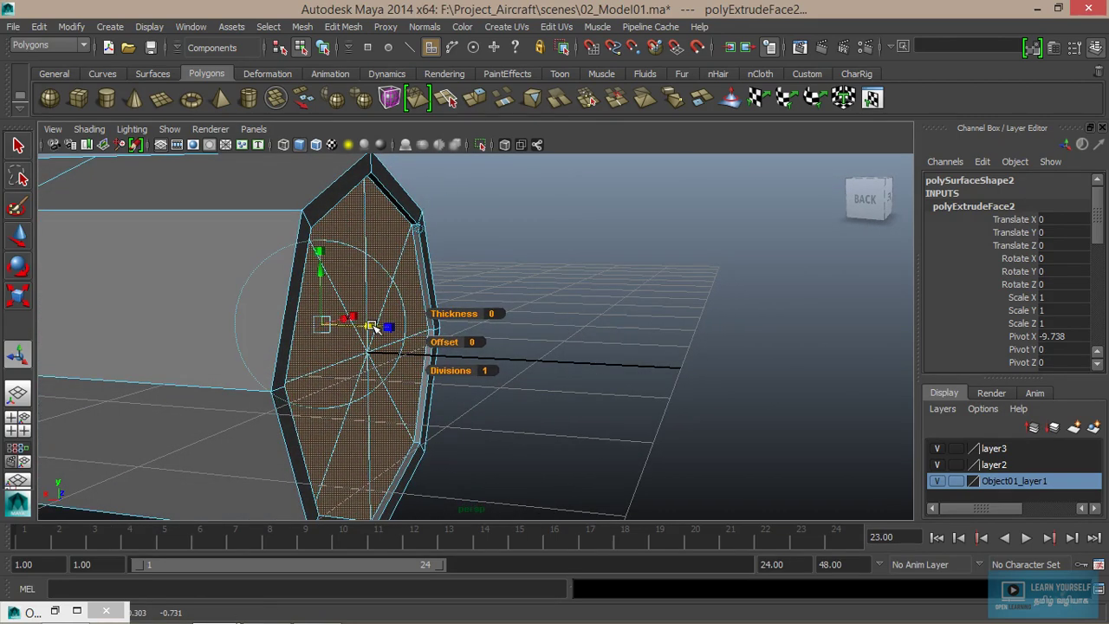
Extrude the faces again and push them deep into the cylinder, then return to object mode.
{"action": "left_click", "coordinate": [344, 27]}
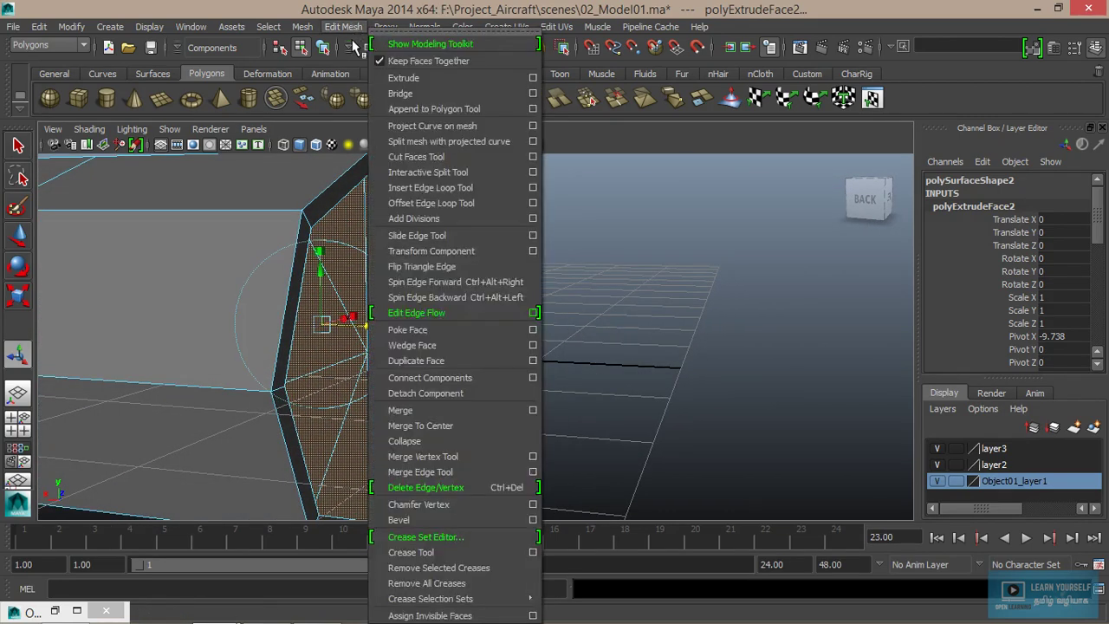
{"action": "left_click", "coordinate": [407, 76]}
{"action": "mouse_move", "coordinate": [371, 328]}
{"action": "left_mouse_down"}
{"action": "mouse_move", "coordinate": [242, 322]}
{"action": "mouse_move", "coordinate": [358, 321]}
{"action": "mouse_move", "coordinate": [327, 309]}
{"action": "mouse_move", "coordinate": [400, 259]}
{"action": "mouse_move", "coordinate": [433, 216]}
{"action": "left_mouse_up"}
{"action": "right_click_drag", "start_coordinate": [445, 198], "coordinate": [501, 181]}
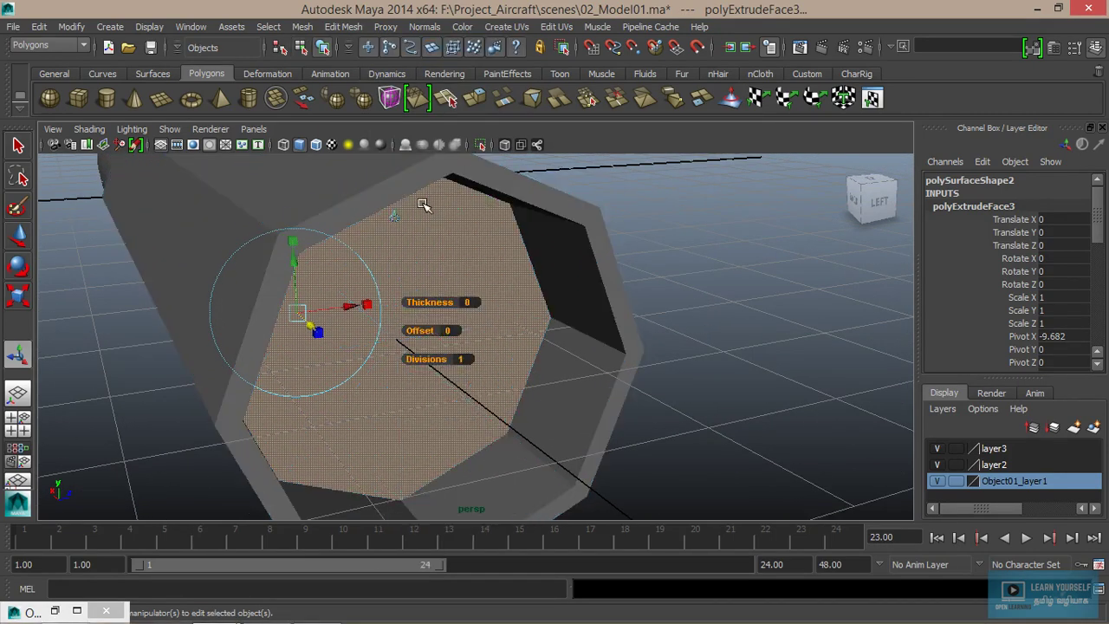
{"action": "mouse_move", "coordinate": [398, 235]}
{"action": "left_mouse_down", "text": "alt"}
{"action": "mouse_move", "coordinate": [354, 297]}
{"action": "mouse_move", "coordinate": [713, 331]}
{"action": "mouse_move", "coordinate": [500, 334]}
{"action": "mouse_move", "coordinate": [421, 352]}
{"action": "mouse_move", "coordinate": [555, 380]}
{"action": "mouse_move", "coordinate": [508, 352]}
{"action": "mouse_move", "coordinate": [503, 254]}
{"action": "mouse_move", "coordinate": [510, 337]}
{"action": "mouse_move", "coordinate": [410, 333]}
{"action": "mouse_move", "coordinate": [421, 351]}
{"action": "mouse_move", "coordinate": [564, 371]}
{"action": "mouse_move", "coordinate": [570, 407]}
{"action": "left_mouse_up", "text": "alt"}
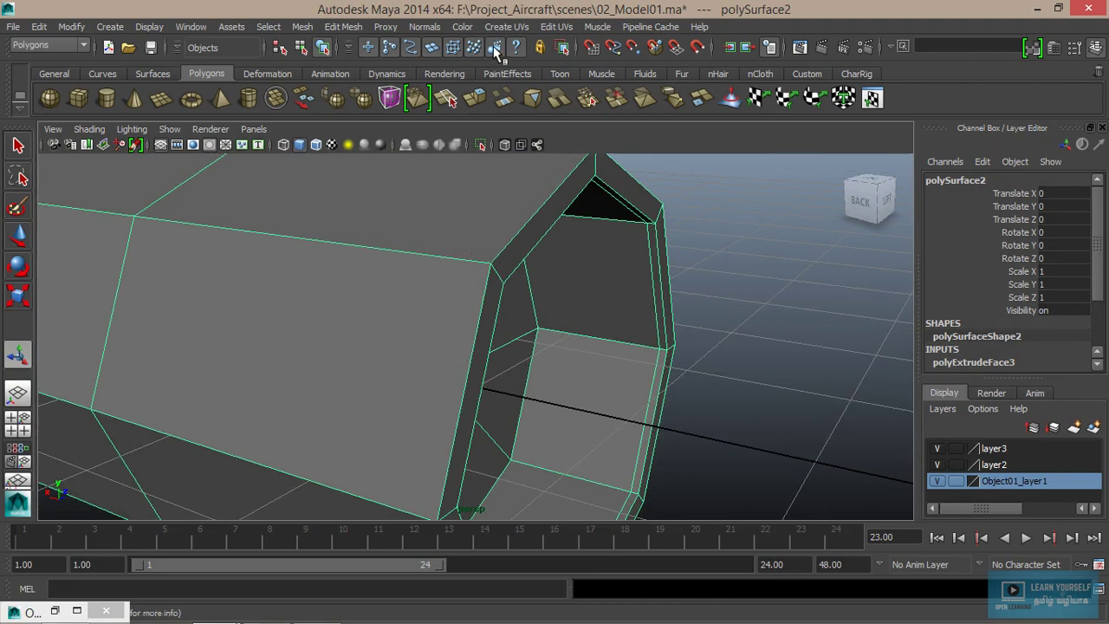
Insert an edge loop just behind the rear rim and bevel it.
{"action": "left_click", "coordinate": [346, 28]}
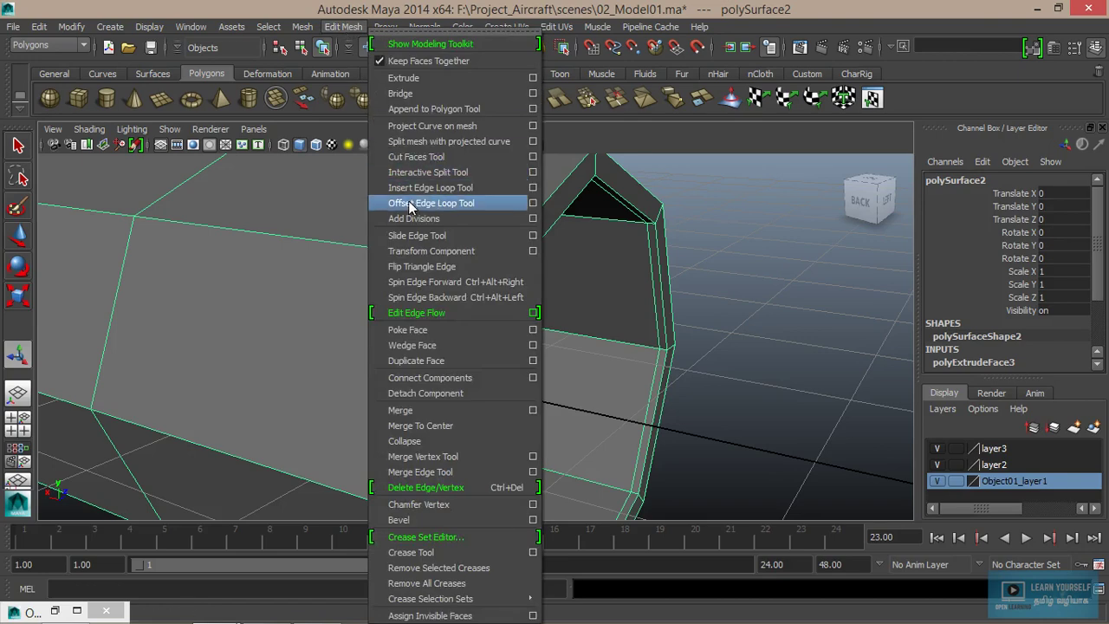
{"action": "left_click", "coordinate": [410, 189]}
{"action": "mouse_move", "coordinate": [431, 305]}
{"action": "left_mouse_down", "text": "alt"}
{"action": "mouse_move", "coordinate": [460, 309]}
{"action": "mouse_move", "coordinate": [479, 287]}
{"action": "left_mouse_up", "text": "alt"}
{"action": "left_click", "coordinate": [471, 269]}
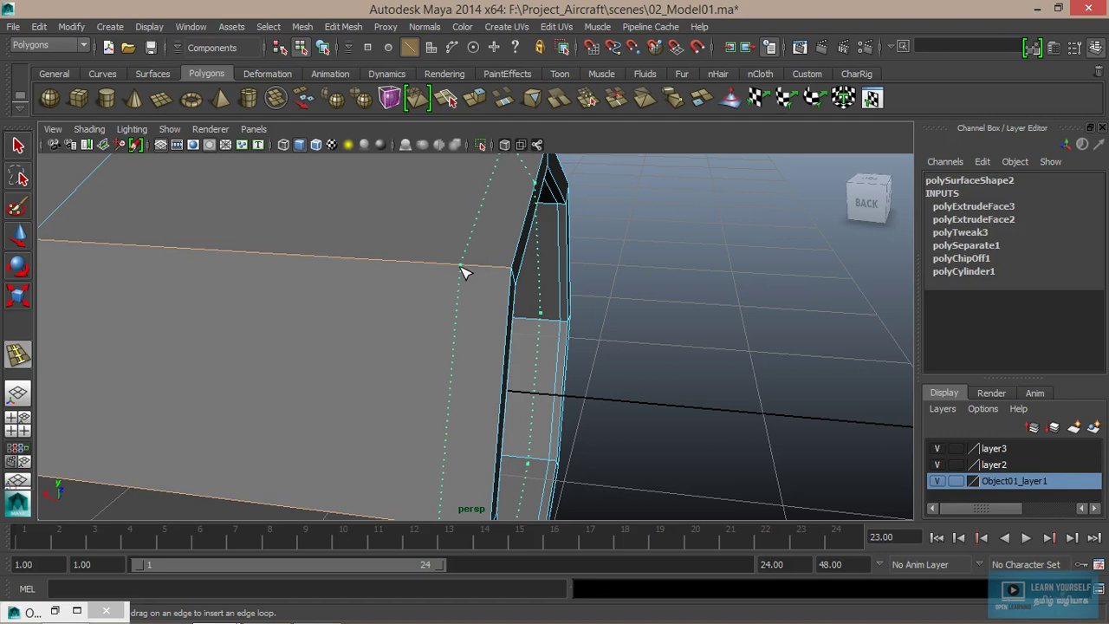
{"action": "left_click_drag", "start_coordinate": [464, 272], "coordinate": [481, 272]}
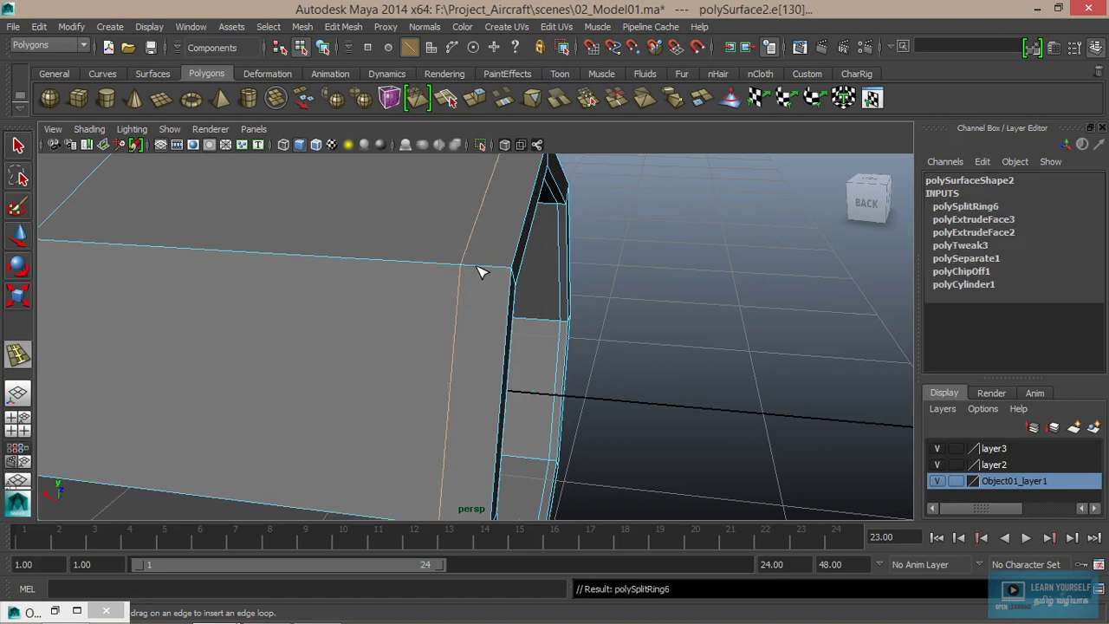
{"action": "key", "text": "q"}
{"action": "left_click", "coordinate": [344, 27]}
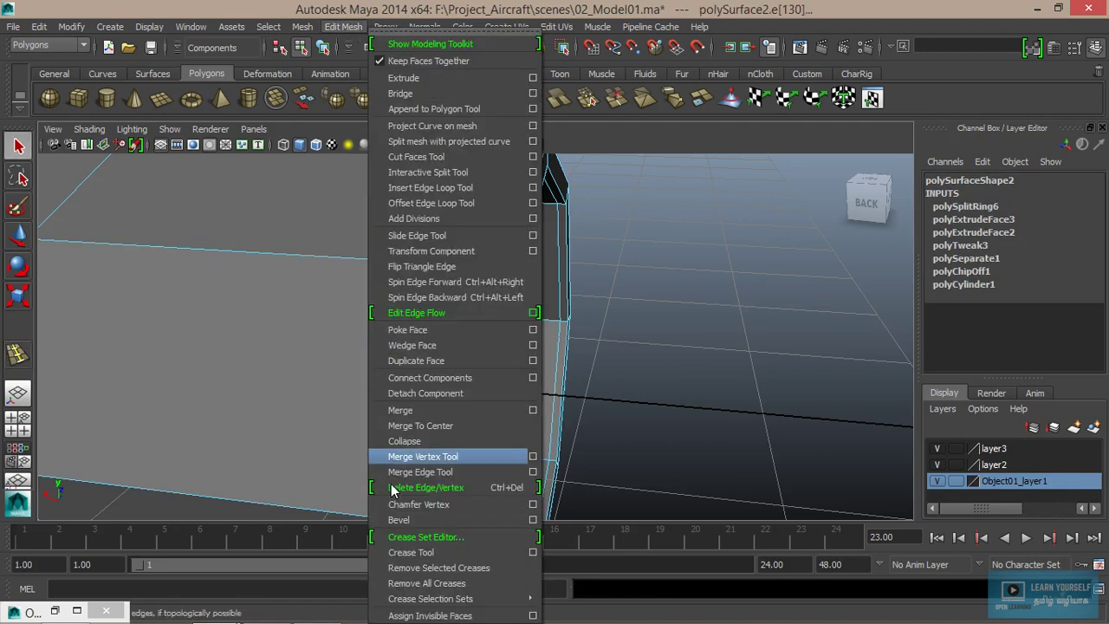
{"action": "left_click", "coordinate": [400, 527]}
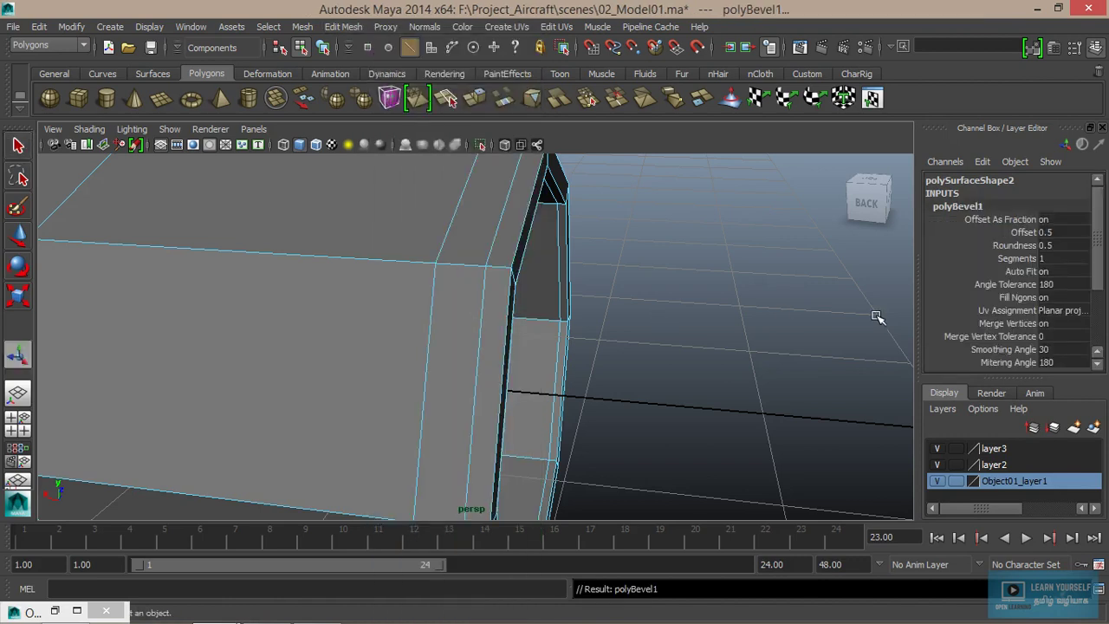
Set polyBevel1's Offset to 0.05 so the rim bevel becomes a thin strip.
{"action": "left_click", "coordinate": [1018, 234]}
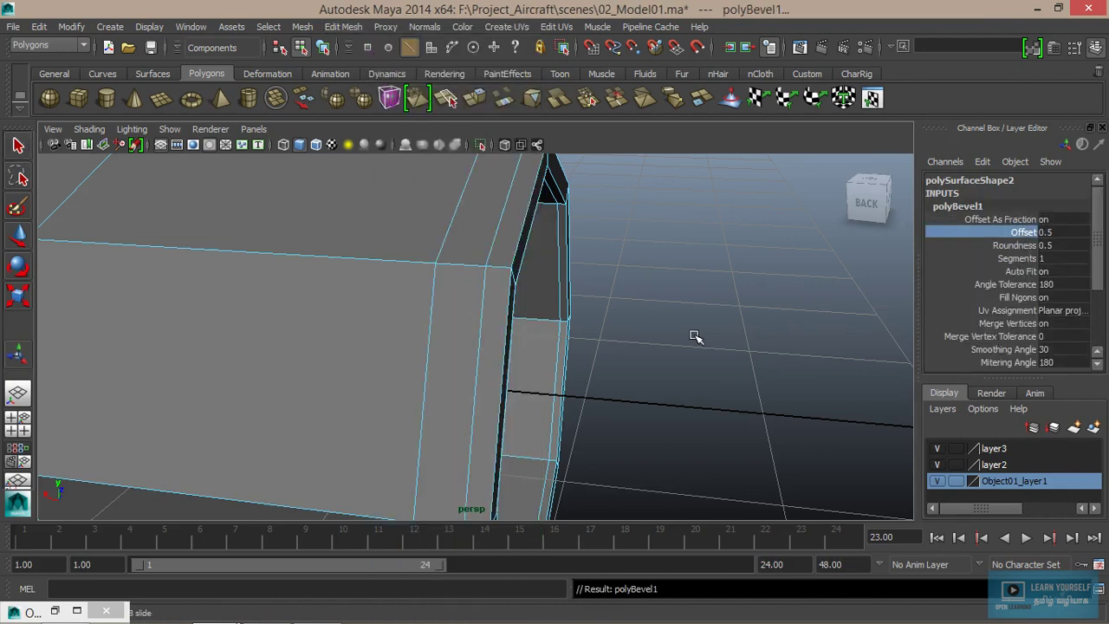
{"action": "middle_click_drag", "start_coordinate": [696, 337], "coordinate": [691, 334]}
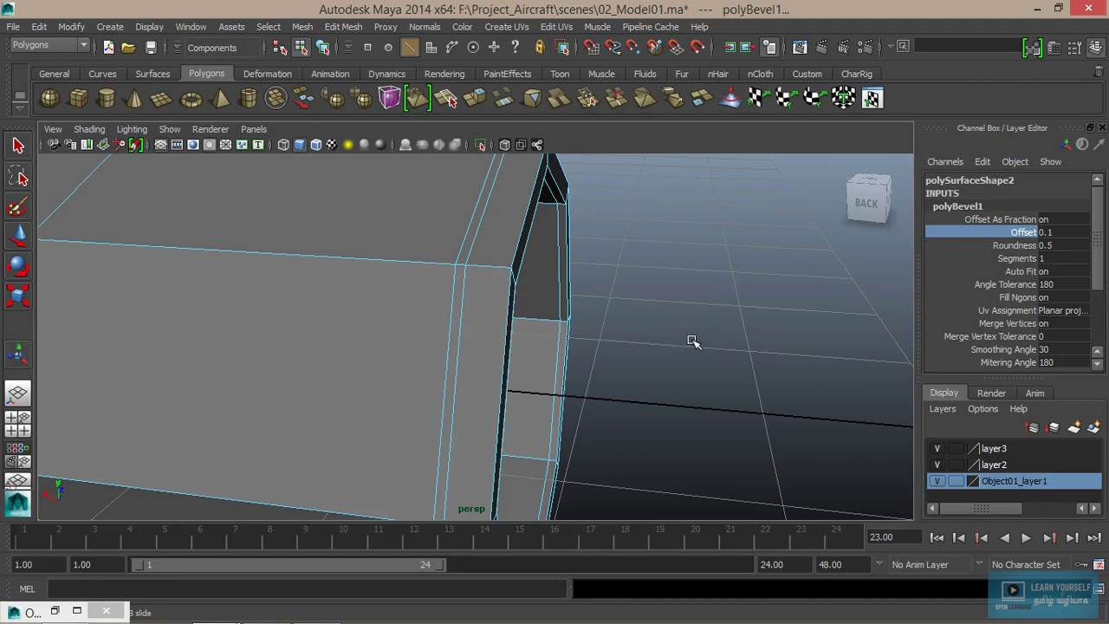
{"action": "left_click", "coordinate": [1066, 234]}
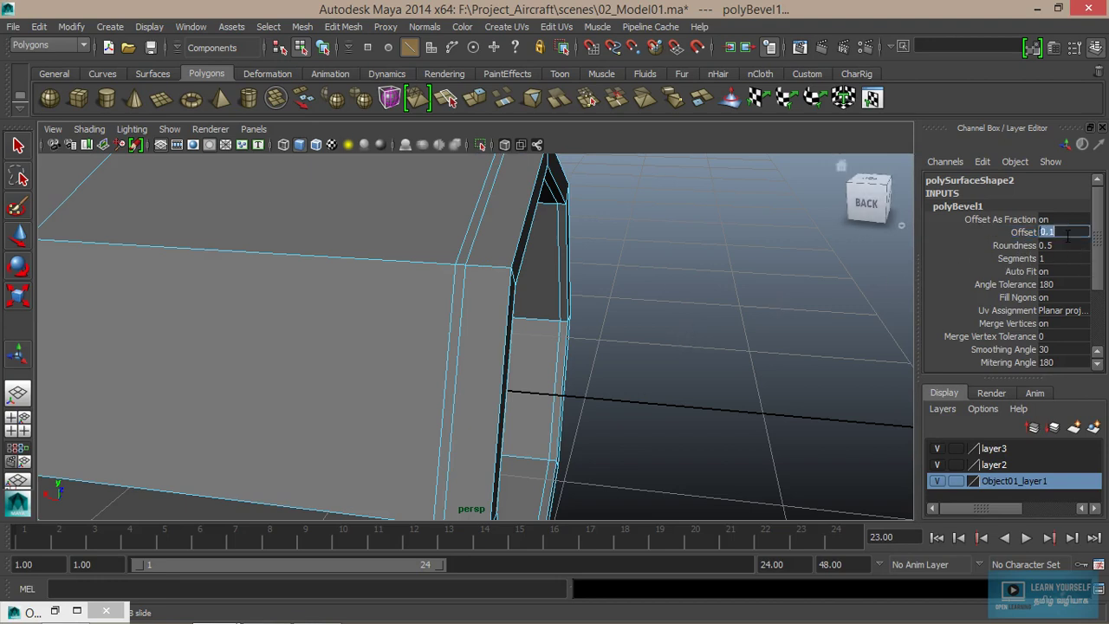
{"action": "type", "text": "5"}
{"action": "key", "text": "Return"}
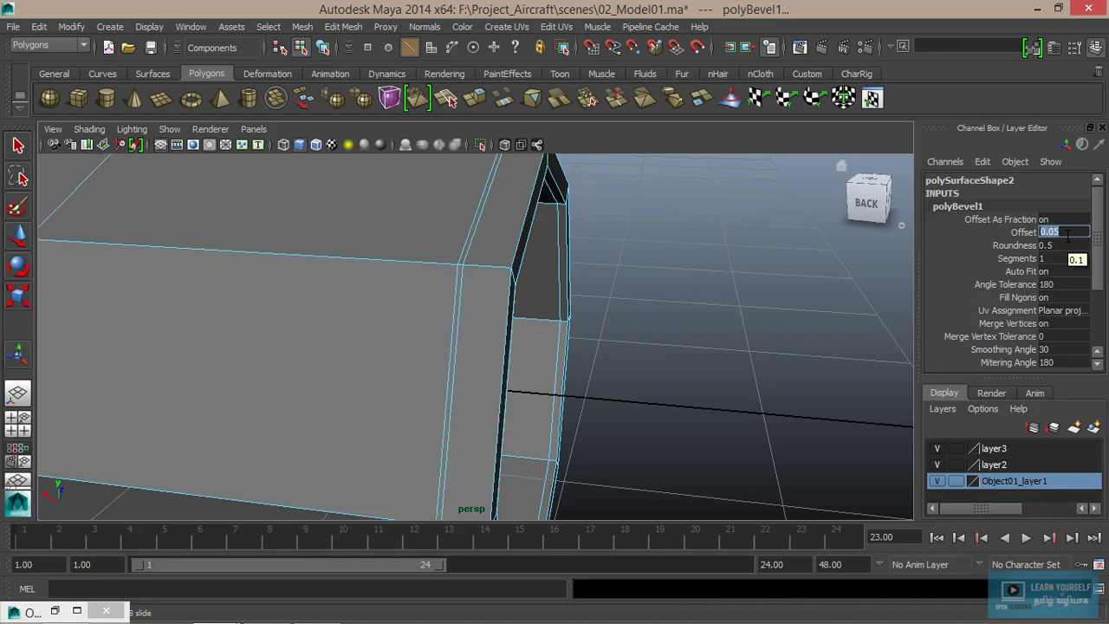
{"action": "left_click_drag", "start_coordinate": [470, 371], "coordinate": [621, 416], "text": "alt"}
{"action": "mouse_move", "coordinate": [428, 319]}
{"action": "left_mouse_down", "text": "alt"}
{"action": "mouse_move", "coordinate": [490, 345]}
{"action": "mouse_move", "coordinate": [486, 370]}
{"action": "mouse_move", "coordinate": [465, 292]}
{"action": "left_mouse_up", "text": "alt"}
{"action": "right_click_drag", "start_coordinate": [466, 254], "coordinate": [480, 301]}
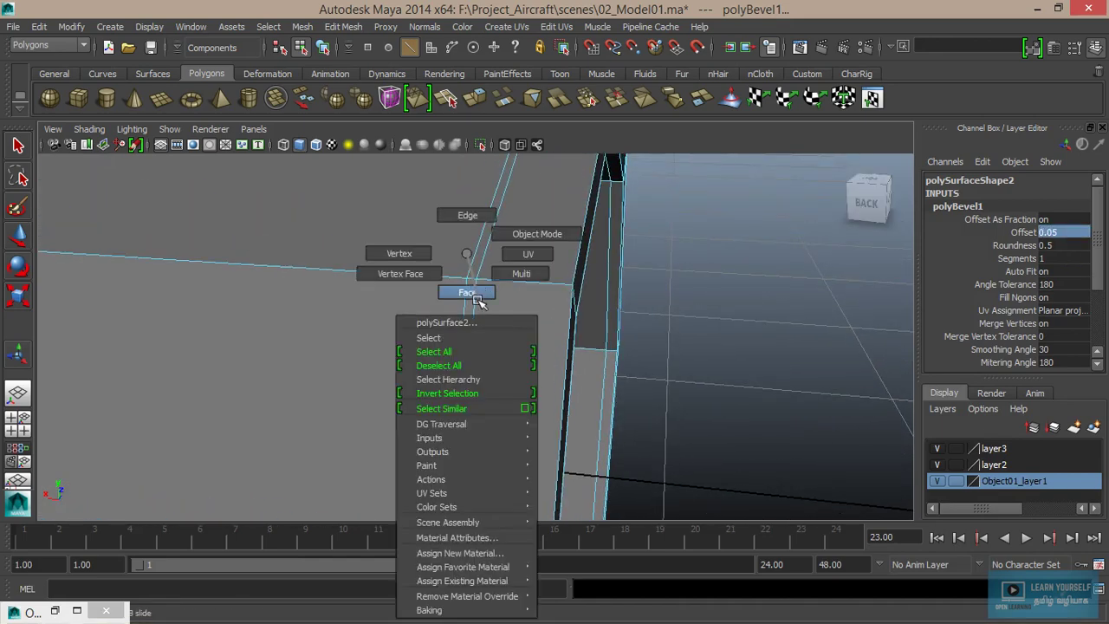
Select the thin bevel face loop on the rim and extrude it into a raised lip.
{"action": "left_click", "coordinate": [471, 307]}
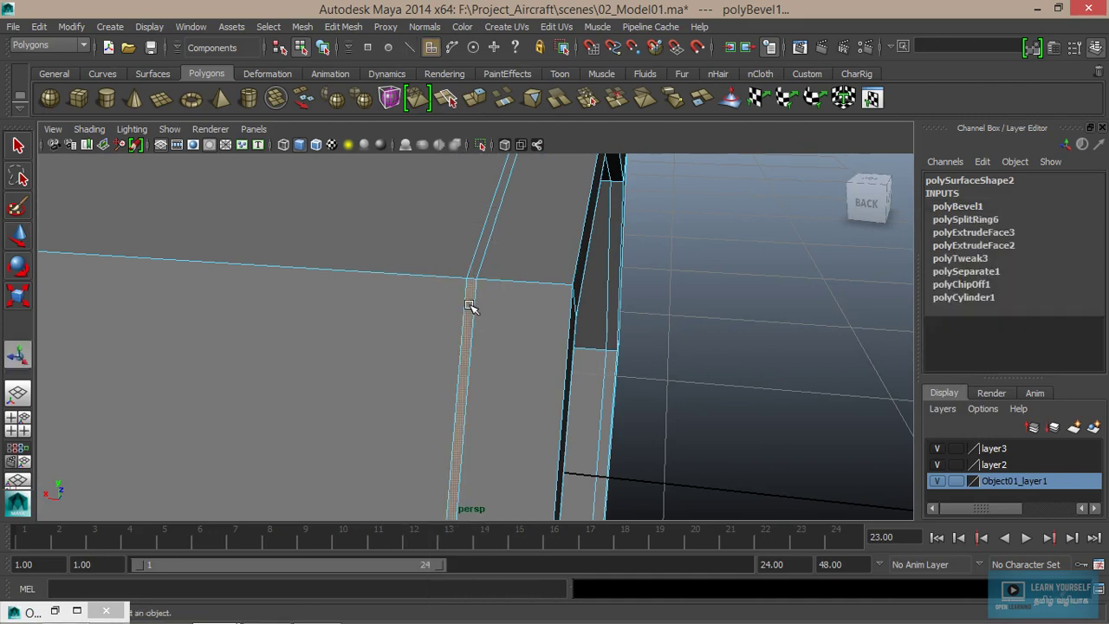
{"action": "double_click", "coordinate": [476, 260], "text": "shift"}
{"action": "key", "text": "f"}
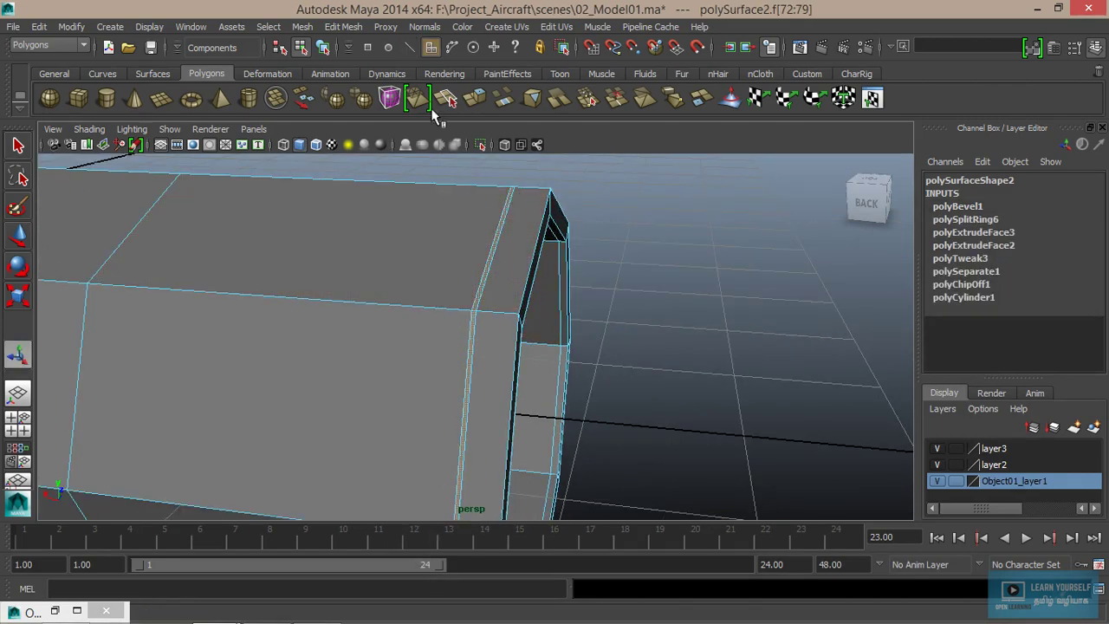
{"action": "left_click", "coordinate": [351, 27]}
{"action": "left_click", "coordinate": [390, 78]}
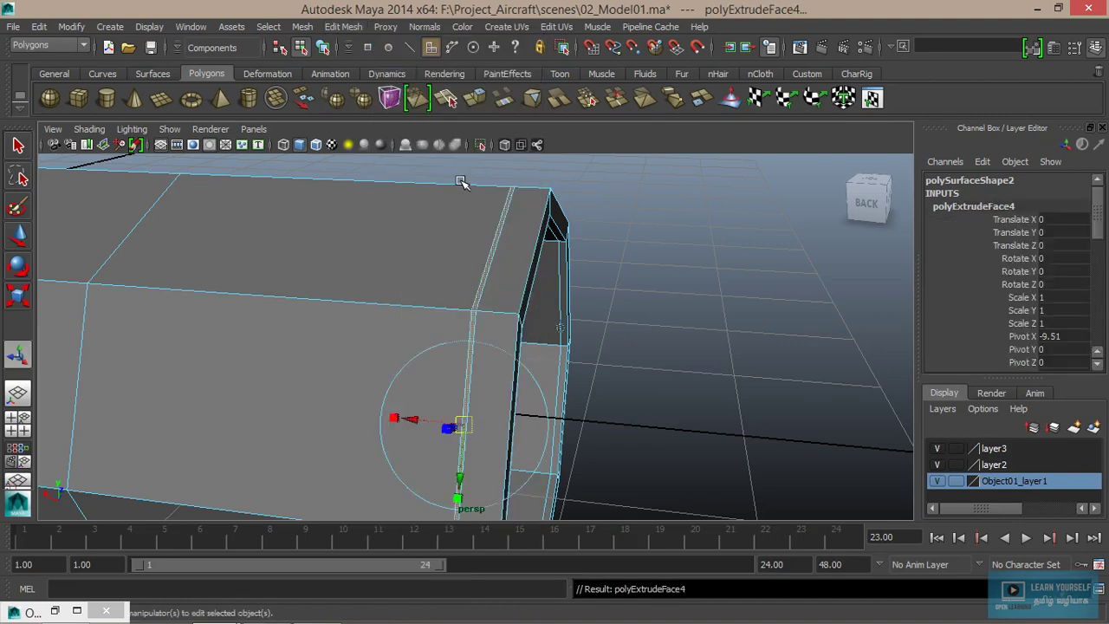
{"action": "mouse_move", "coordinate": [517, 451]}
{"action": "left_mouse_down", "text": "alt"}
{"action": "mouse_move", "coordinate": [425, 448]}
{"action": "mouse_move", "coordinate": [514, 335]}
{"action": "mouse_move", "coordinate": [435, 274]}
{"action": "mouse_move", "coordinate": [569, 280]}
{"action": "mouse_move", "coordinate": [538, 281]}
{"action": "mouse_move", "coordinate": [517, 265]}
{"action": "left_mouse_up", "text": "alt"}
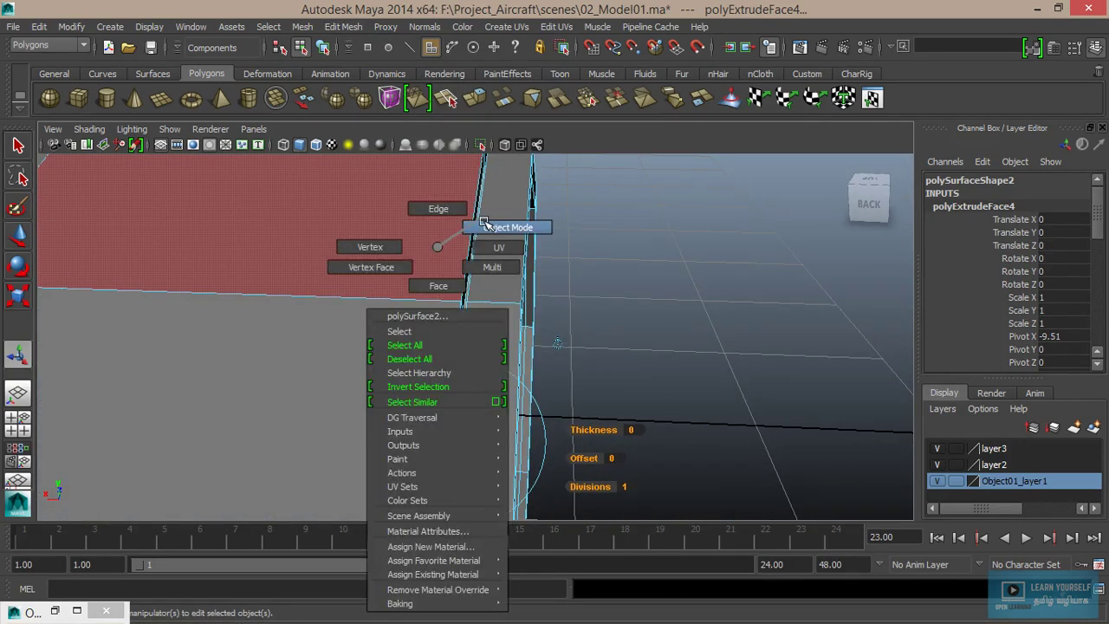
{"action": "right_click_drag", "start_coordinate": [439, 246], "coordinate": [483, 224]}
{"action": "scroll", "coordinate": [639, 277], "scroll_direction": "down", "scroll_amount": 3}
Inspect the tube opening from several angles and reselect the tube.
{"action": "scroll", "coordinate": [637, 284], "scroll_direction": "down", "scroll_amount": 3}
{"action": "left_click", "coordinate": [637, 284]}
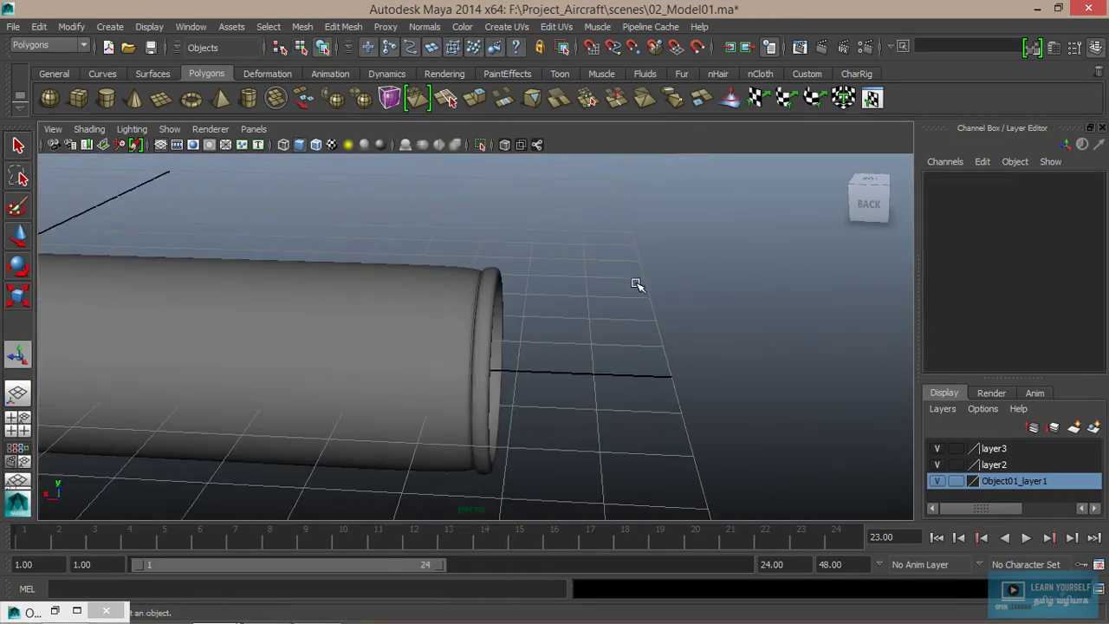
{"action": "mouse_move", "coordinate": [635, 285]}
{"action": "left_mouse_down", "text": "alt"}
{"action": "mouse_move", "coordinate": [607, 329]}
{"action": "mouse_move", "coordinate": [426, 361]}
{"action": "mouse_move", "coordinate": [495, 364]}
{"action": "mouse_move", "coordinate": [282, 245]}
{"action": "left_mouse_up", "text": "alt"}
{"action": "scroll", "coordinate": [404, 280], "scroll_direction": "up", "scroll_amount": 3}
{"action": "left_click_drag", "start_coordinate": [403, 279], "coordinate": [389, 280], "text": "alt"}
{"action": "left_click", "coordinate": [387, 280]}
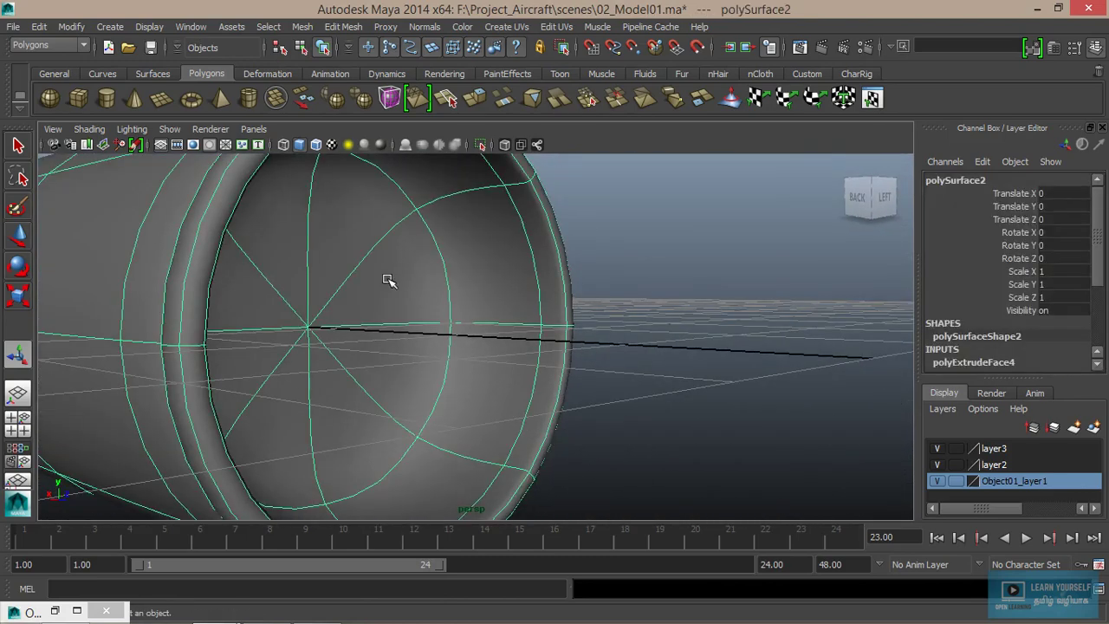
{"action": "scroll", "coordinate": [579, 360], "scroll_direction": "down", "scroll_amount": 3}
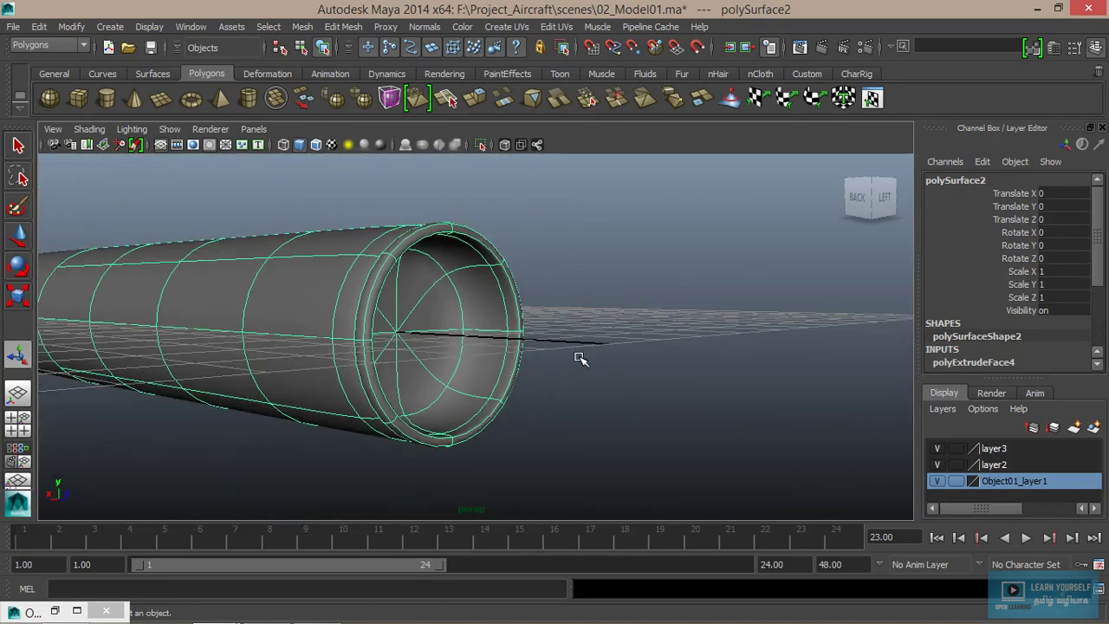
{"action": "left_click", "coordinate": [433, 367]}
{"action": "mouse_move", "coordinate": [433, 366]}
{"action": "left_mouse_down", "text": "alt"}
{"action": "mouse_move", "coordinate": [517, 378]}
{"action": "mouse_move", "coordinate": [309, 376]}
{"action": "mouse_move", "coordinate": [471, 401]}
{"action": "left_mouse_up", "text": "alt"}
{"action": "left_click", "coordinate": [421, 307]}
Turn off smooth preview to show the octagonal facets, then switch to edge selection.
{"action": "key", "text": "1"}
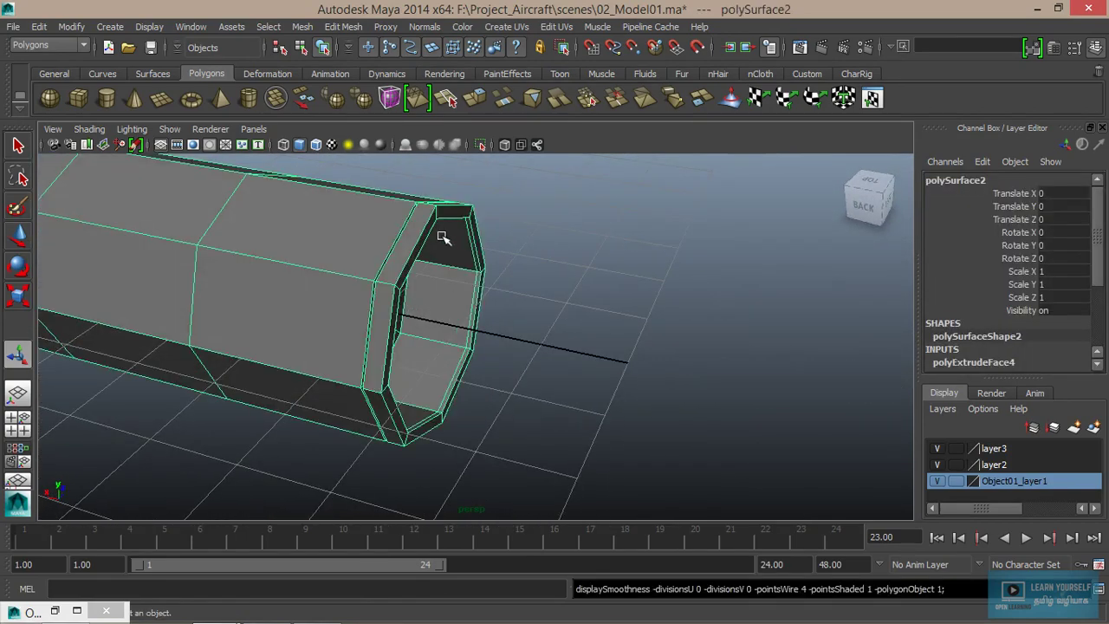
{"action": "mouse_move", "coordinate": [442, 237]}
{"action": "left_mouse_down", "text": "alt"}
{"action": "mouse_move", "coordinate": [534, 268]}
{"action": "mouse_move", "coordinate": [372, 213]}
{"action": "mouse_move", "coordinate": [379, 233]}
{"action": "mouse_move", "coordinate": [408, 250]}
{"action": "mouse_move", "coordinate": [350, 246]}
{"action": "left_mouse_up", "text": "alt"}
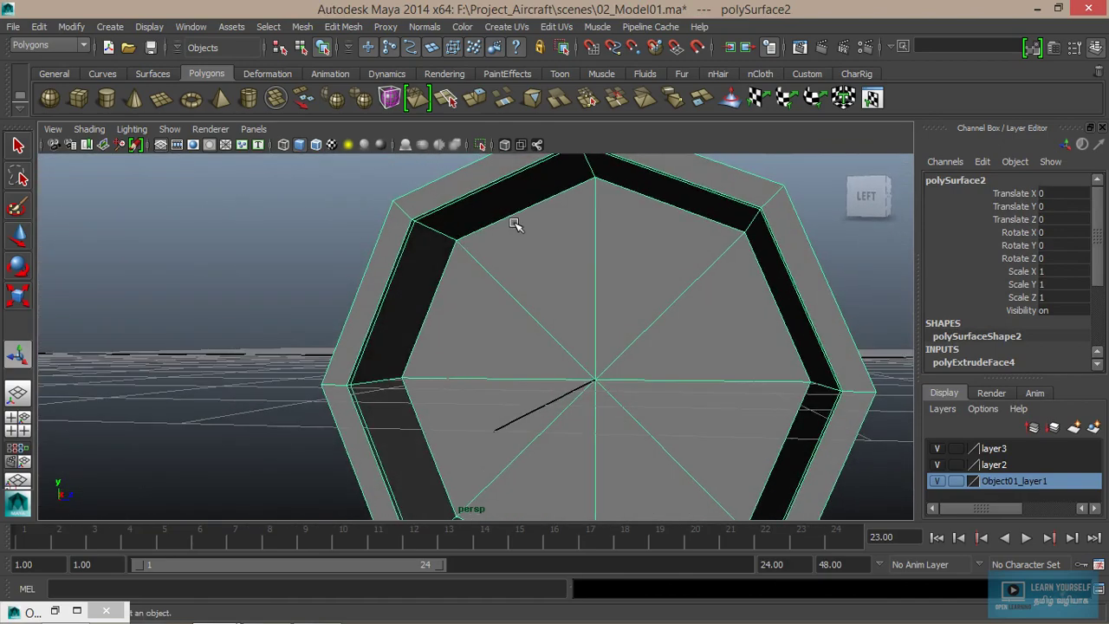
{"action": "right_click_drag", "start_coordinate": [515, 225], "coordinate": [512, 292], "text": "alt"}
{"action": "mouse_move", "coordinate": [512, 292]}
{"action": "left_mouse_down", "text": "alt"}
{"action": "mouse_move", "coordinate": [515, 344]}
{"action": "mouse_move", "coordinate": [496, 341]}
{"action": "left_mouse_up", "text": "alt"}
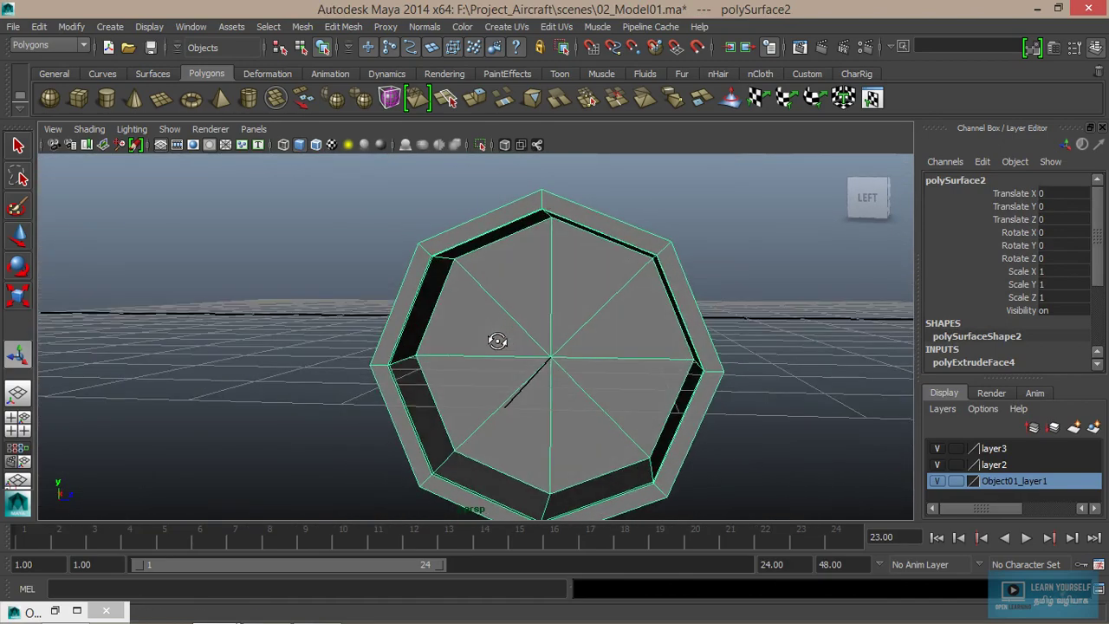
{"action": "mouse_move", "coordinate": [615, 407]}
{"action": "left_mouse_down", "text": "alt"}
{"action": "mouse_move", "coordinate": [606, 366]}
{"action": "mouse_move", "coordinate": [619, 376]}
{"action": "mouse_move", "coordinate": [601, 384]}
{"action": "mouse_move", "coordinate": [559, 377]}
{"action": "left_mouse_up", "text": "alt"}
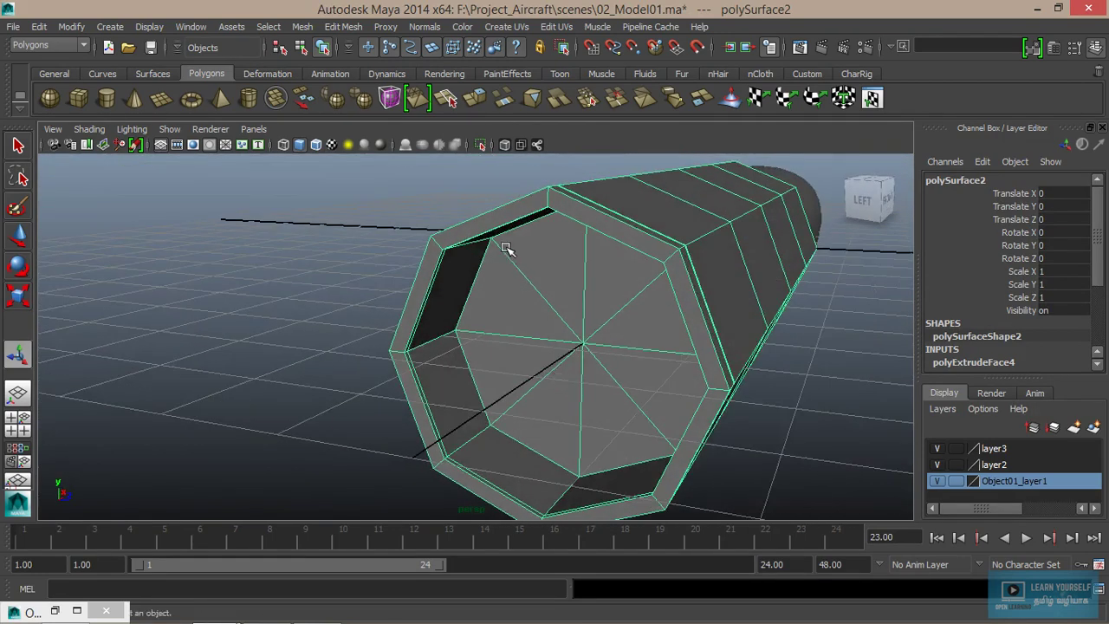
{"action": "right_click_drag", "start_coordinate": [504, 230], "coordinate": [500, 189]}
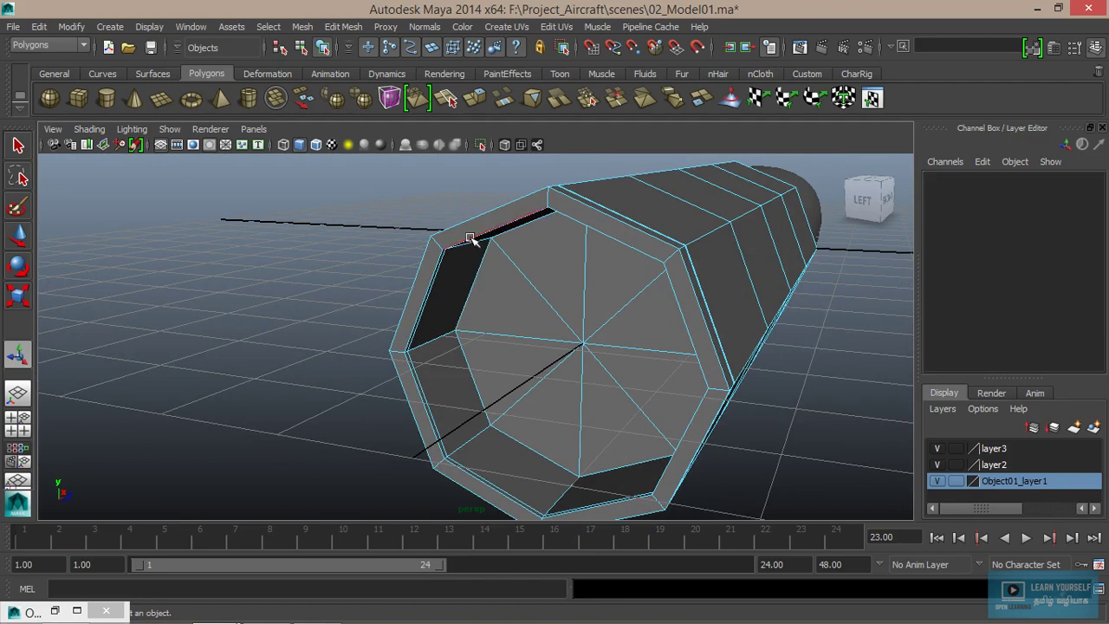
Select the two edge loops at the tube's end and scale them inward.
{"action": "double_click", "coordinate": [468, 237]}
{"action": "mouse_move", "coordinate": [480, 337]}
{"action": "left_mouse_down", "text": "alt"}
{"action": "mouse_move", "coordinate": [433, 322]}
{"action": "mouse_move", "coordinate": [444, 312]}
{"action": "left_mouse_up", "text": "alt"}
{"action": "double_click", "coordinate": [447, 304], "text": "shift"}
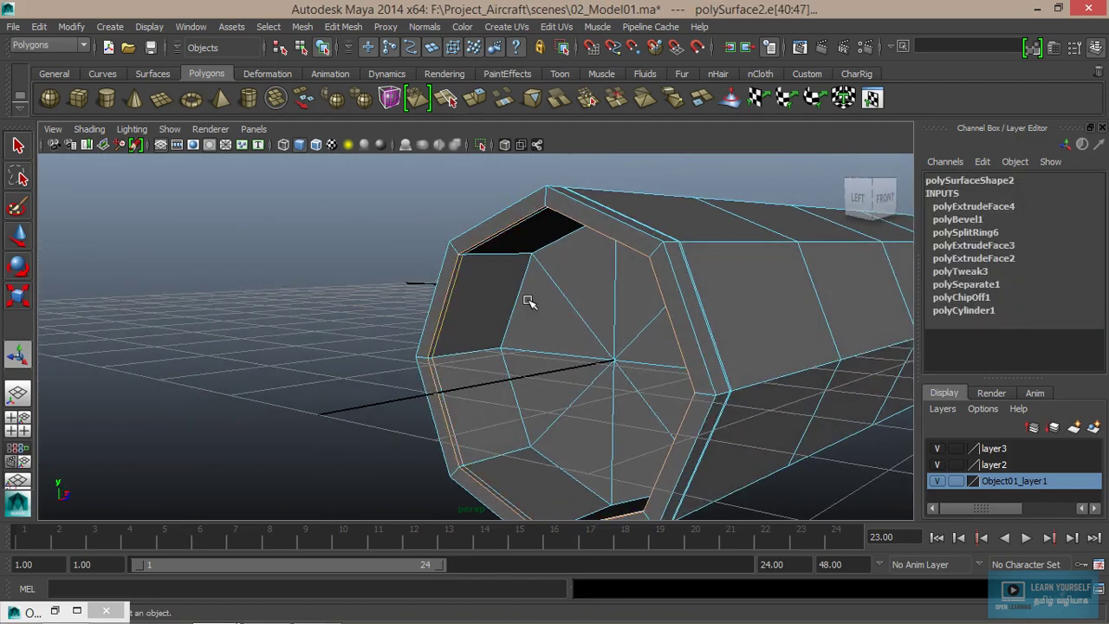
{"action": "mouse_move", "coordinate": [516, 297]}
{"action": "left_mouse_down", "text": "alt"}
{"action": "mouse_move", "coordinate": [512, 366]}
{"action": "mouse_move", "coordinate": [597, 414]}
{"action": "mouse_move", "coordinate": [589, 403]}
{"action": "left_mouse_up", "text": "alt"}
{"action": "key", "text": "r"}
{"action": "mouse_move", "coordinate": [514, 329]}
{"action": "left_mouse_down"}
{"action": "mouse_move", "coordinate": [498, 325]}
{"action": "mouse_move", "coordinate": [577, 332]}
{"action": "mouse_move", "coordinate": [636, 317]}
{"action": "mouse_move", "coordinate": [523, 373]}
{"action": "mouse_move", "coordinate": [495, 356]}
{"action": "mouse_move", "coordinate": [545, 364]}
{"action": "mouse_move", "coordinate": [494, 353]}
{"action": "mouse_move", "coordinate": [508, 361]}
{"action": "mouse_move", "coordinate": [498, 319]}
{"action": "left_mouse_up"}
Move the edge loops forward, snapping them onto the front vertex.
{"action": "key", "text": "w"}
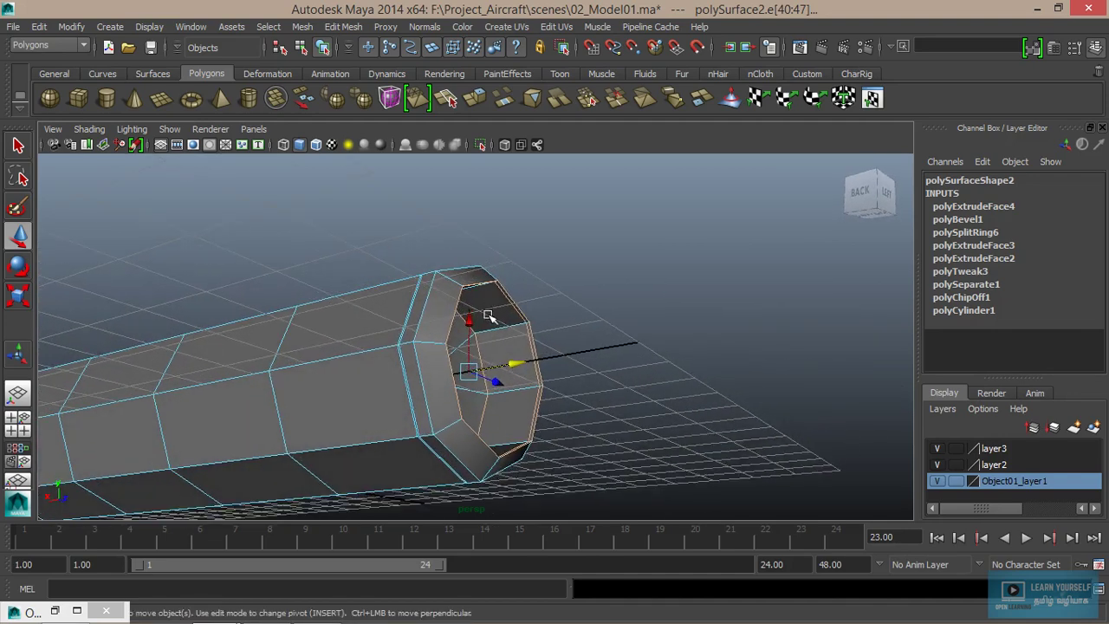
{"action": "right_click_drag", "start_coordinate": [498, 319], "coordinate": [645, 408], "text": "alt"}
{"action": "mouse_move", "coordinate": [645, 408]}
{"action": "left_mouse_down", "text": "alt"}
{"action": "mouse_move", "coordinate": [502, 351]}
{"action": "mouse_move", "coordinate": [566, 355]}
{"action": "left_mouse_up", "text": "alt"}
{"action": "middle_click_drag", "start_coordinate": [557, 359], "coordinate": [481, 362]}
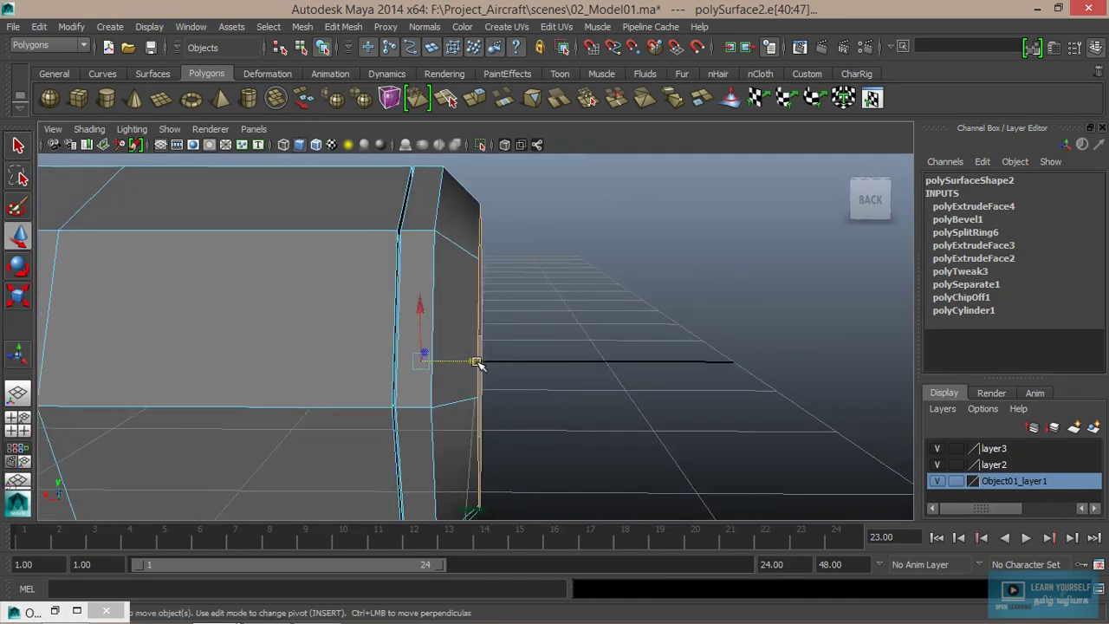
{"action": "mouse_move", "coordinate": [488, 361]}
{"action": "left_mouse_down", "text": "alt"}
{"action": "mouse_move", "coordinate": [497, 331]}
{"action": "mouse_move", "coordinate": [291, 324]}
{"action": "mouse_move", "coordinate": [309, 321]}
{"action": "left_mouse_up", "text": "alt"}
{"action": "right_click_drag", "start_coordinate": [309, 321], "coordinate": [604, 396], "text": "alt"}
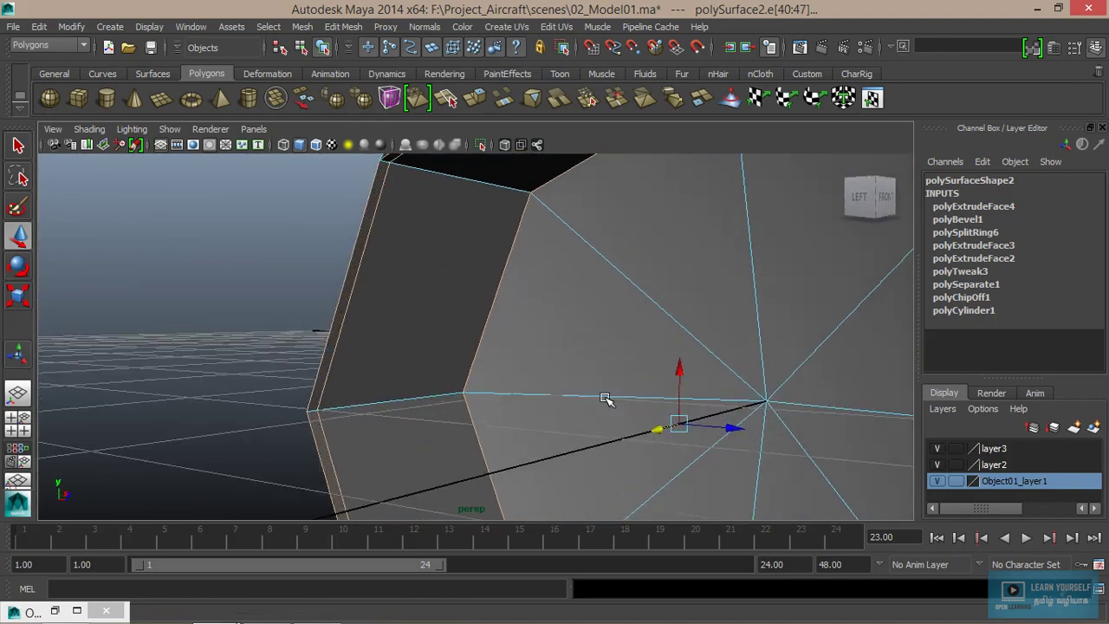
Scale a selected edge on the octagonal end, then return to object selection.
{"action": "left_click", "coordinate": [360, 266]}
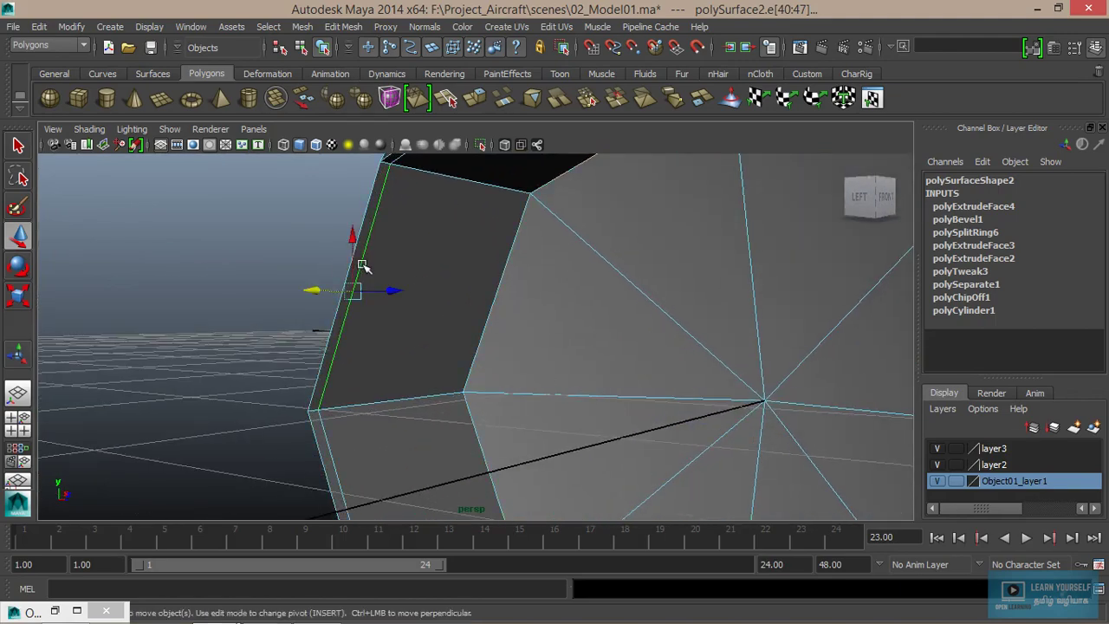
{"action": "mouse_move", "coordinate": [410, 384]}
{"action": "left_mouse_down", "text": "alt"}
{"action": "mouse_move", "coordinate": [530, 409]}
{"action": "mouse_move", "coordinate": [594, 391]}
{"action": "mouse_move", "coordinate": [511, 377]}
{"action": "mouse_move", "coordinate": [528, 349]}
{"action": "mouse_move", "coordinate": [480, 307]}
{"action": "mouse_move", "coordinate": [485, 265]}
{"action": "mouse_move", "coordinate": [549, 321]}
{"action": "mouse_move", "coordinate": [664, 381]}
{"action": "mouse_move", "coordinate": [658, 361]}
{"action": "mouse_move", "coordinate": [555, 364]}
{"action": "left_mouse_up", "text": "alt"}
{"action": "key", "text": "r"}
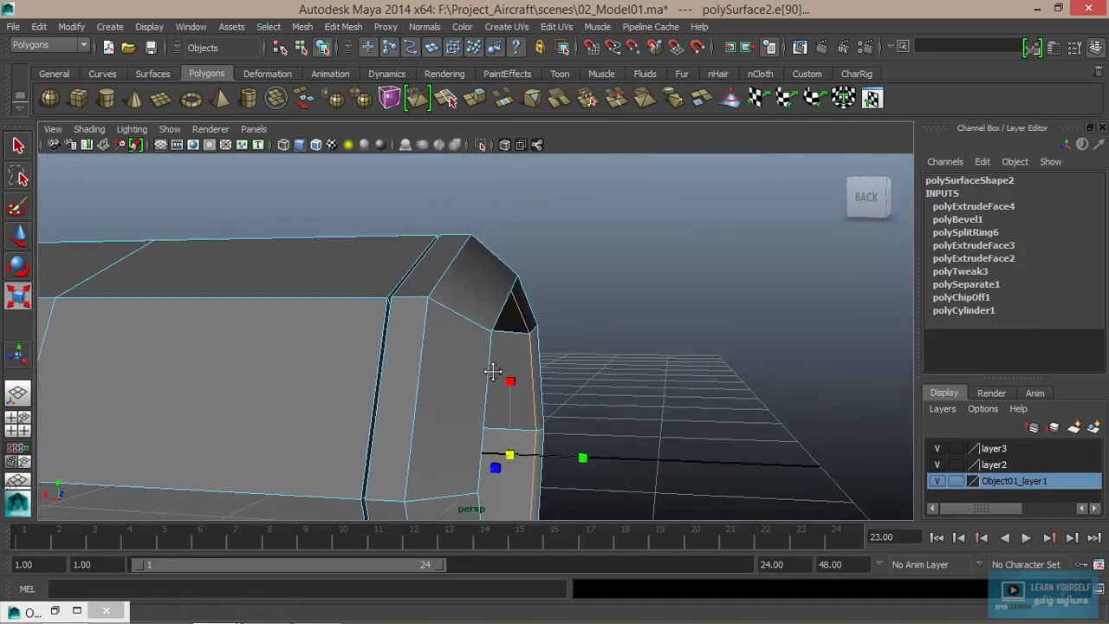
{"action": "right_click_drag", "start_coordinate": [444, 253], "coordinate": [500, 236]}
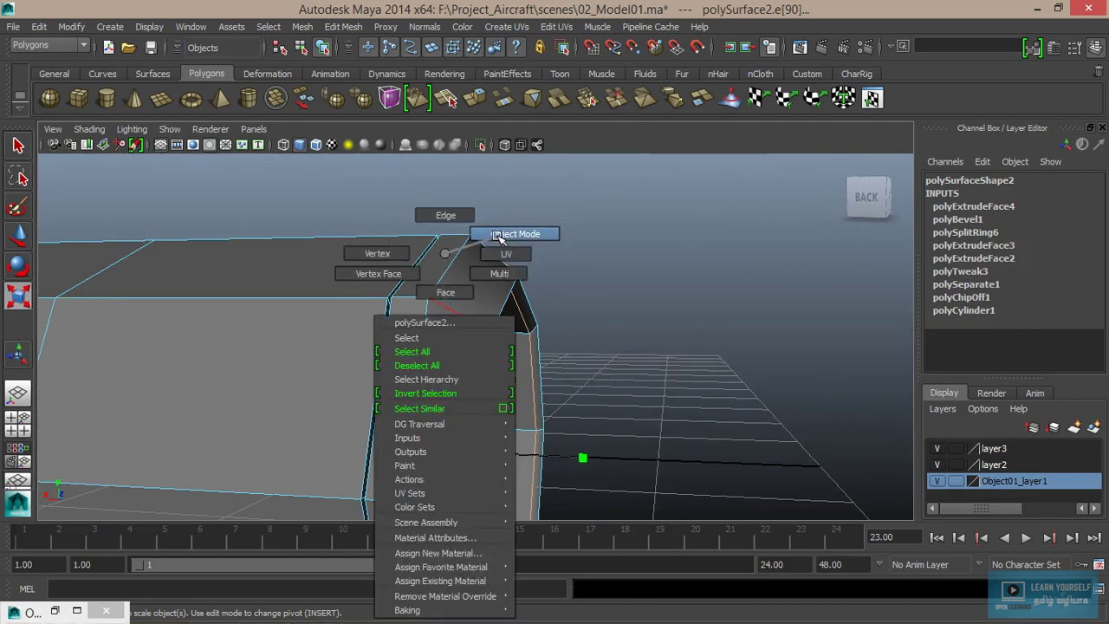
{"action": "left_click", "coordinate": [457, 308]}
Reselect the tube and switch smooth preview off again for editing.
{"action": "key", "text": "3"}
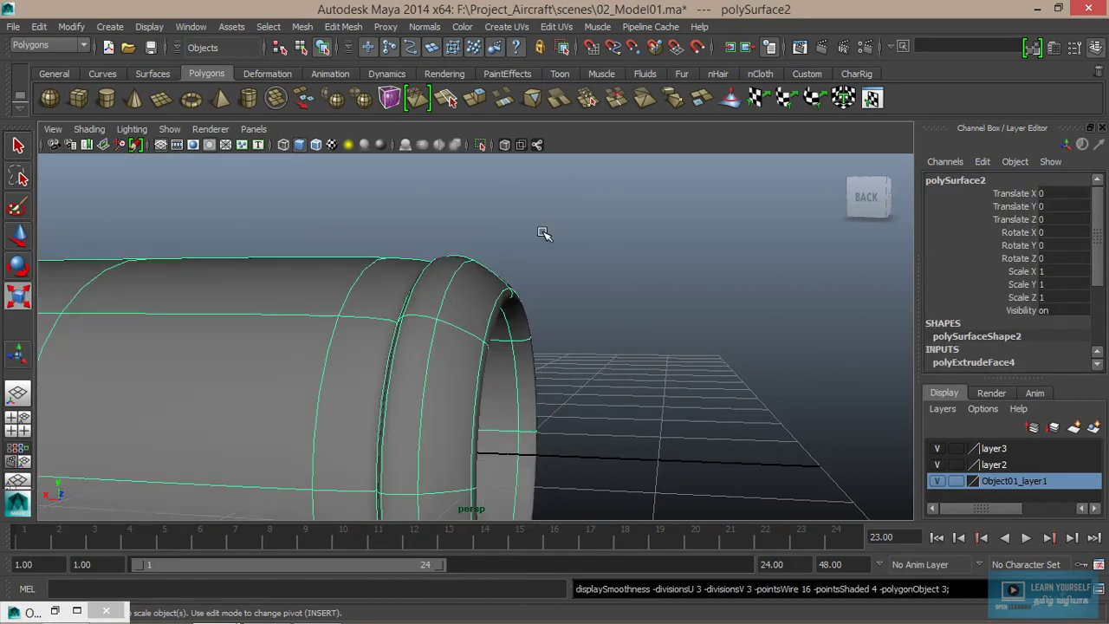
{"action": "left_click", "coordinate": [544, 233]}
{"action": "scroll", "coordinate": [527, 330], "scroll_direction": "down", "scroll_amount": 3}
{"action": "scroll", "coordinate": [527, 329], "scroll_direction": "down", "scroll_amount": 2}
{"action": "scroll", "coordinate": [526, 329], "scroll_direction": "up", "scroll_amount": 6}
{"action": "left_click", "coordinate": [439, 332]}
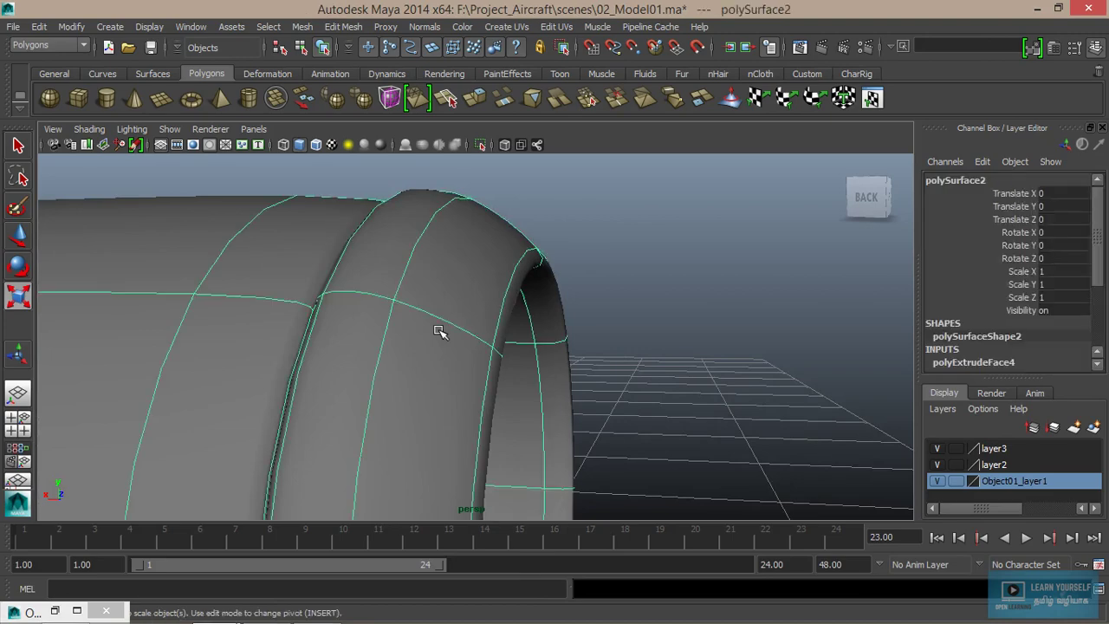
{"action": "key", "text": "1"}
{"action": "scroll", "coordinate": [433, 321], "scroll_direction": "up", "scroll_amount": 3}
{"action": "scroll", "coordinate": [413, 254], "scroll_direction": "down", "scroll_amount": 1}
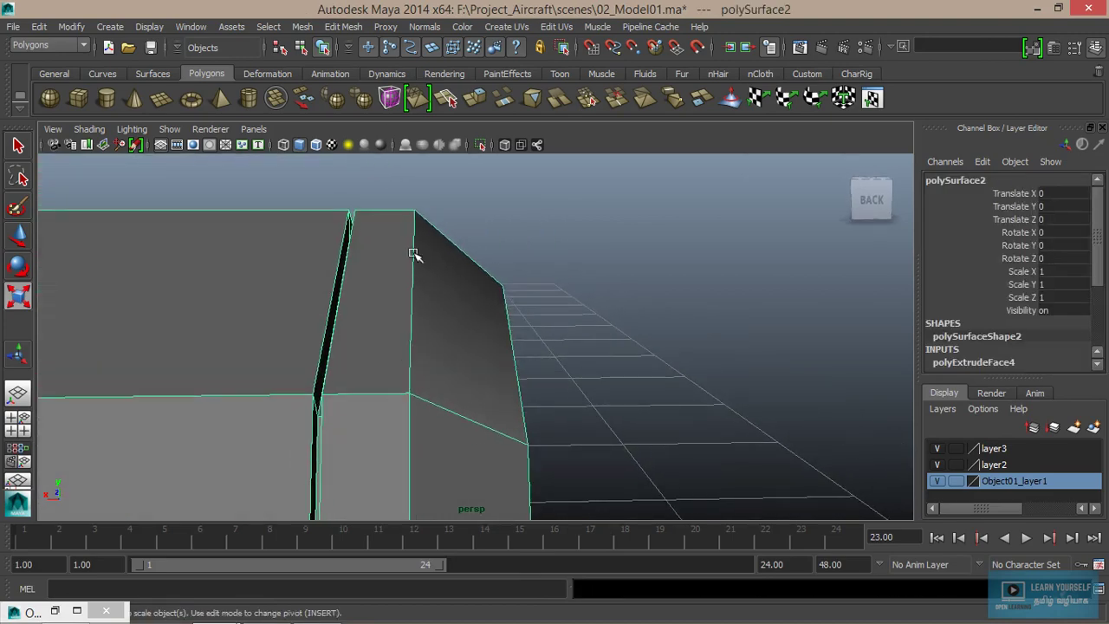
Insert two supporting edge loops tight against the rim.
{"action": "left_click", "coordinate": [343, 27]}
{"action": "left_click", "coordinate": [420, 181]}
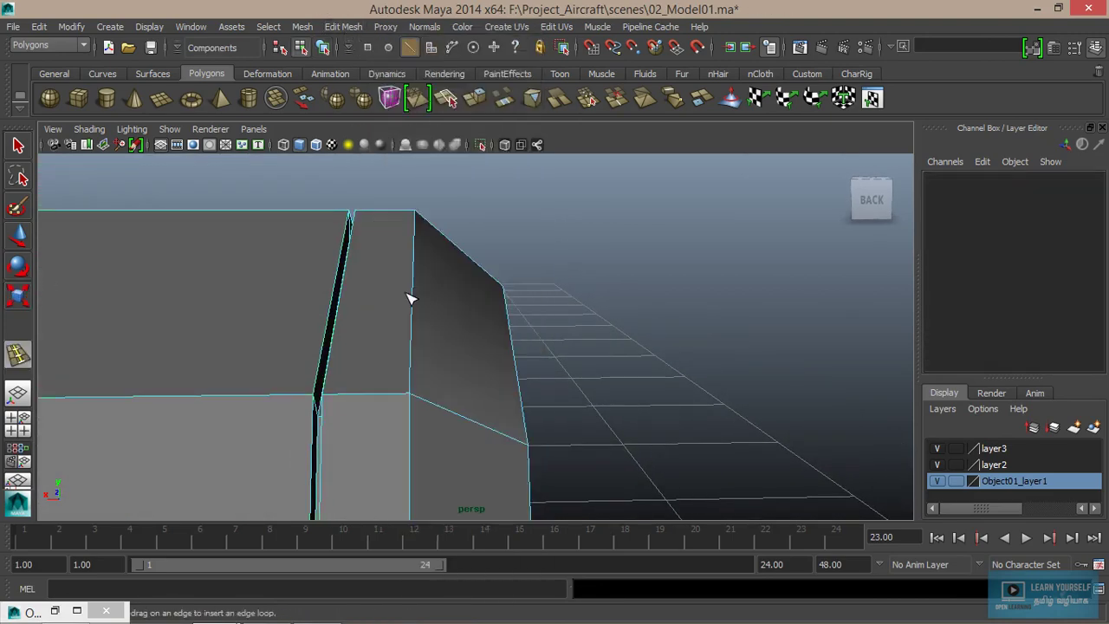
{"action": "left_click", "coordinate": [401, 398]}
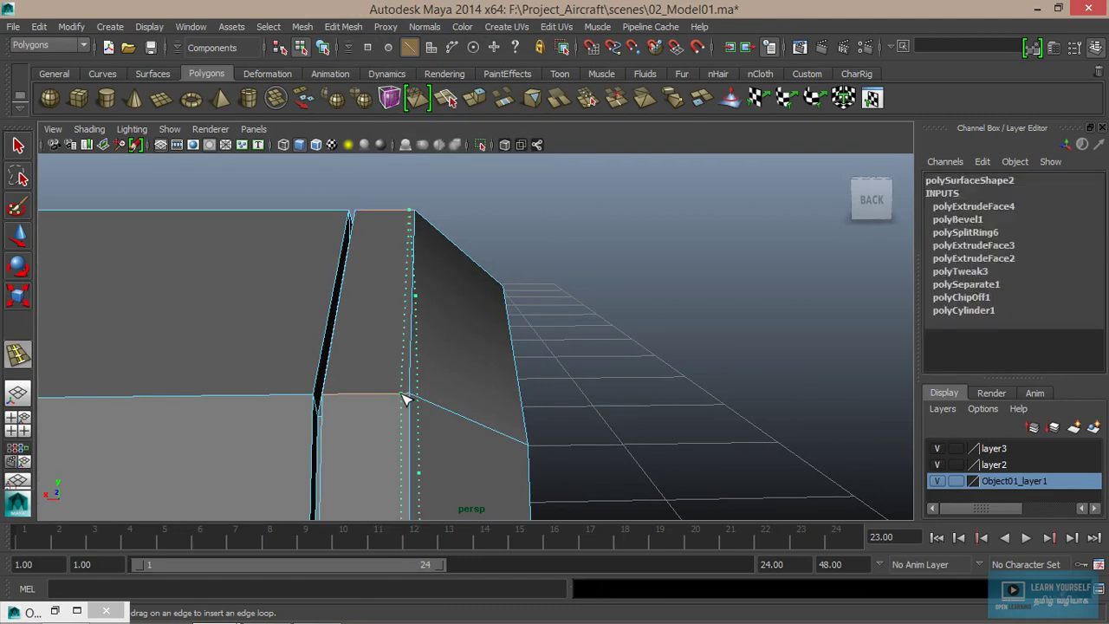
{"action": "left_click_drag", "start_coordinate": [402, 399], "coordinate": [422, 406]}
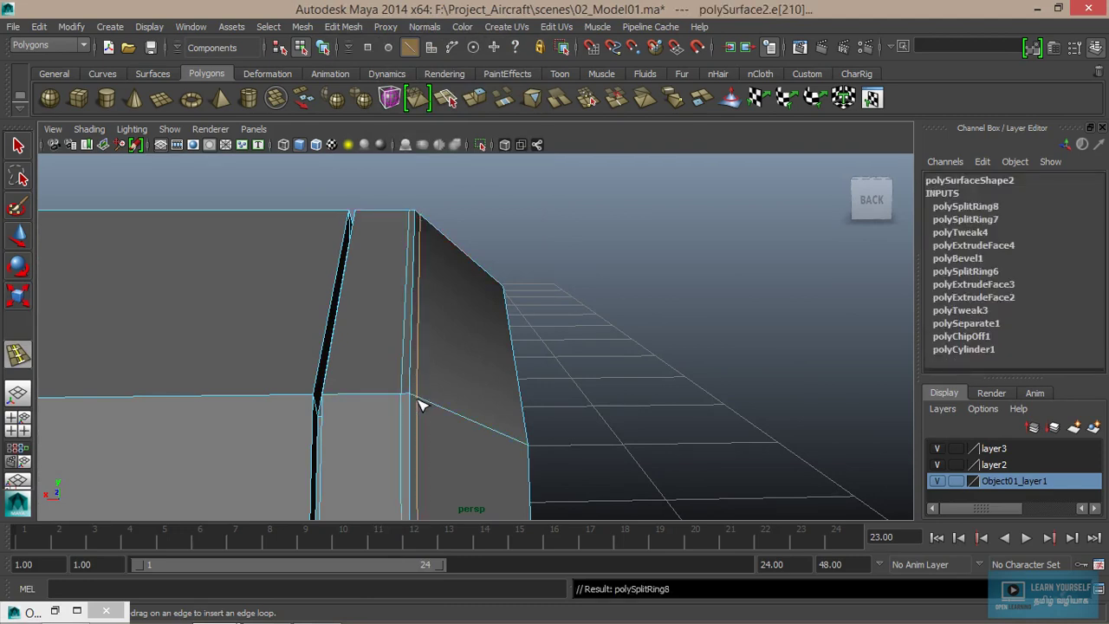
{"action": "left_click", "coordinate": [330, 394]}
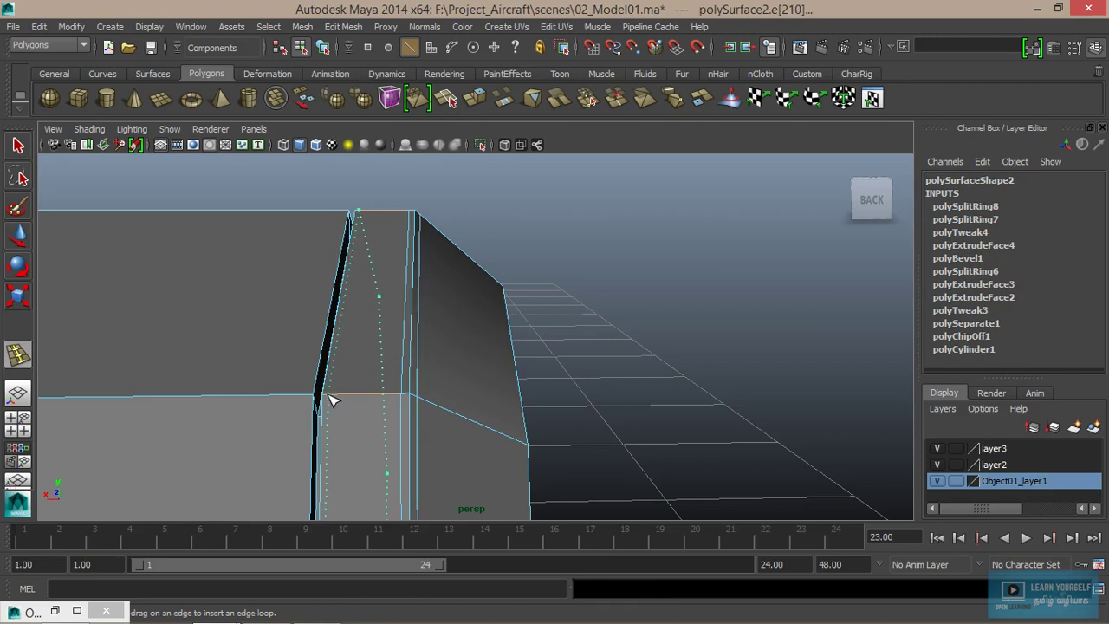
{"action": "mouse_move", "coordinate": [328, 398]}
{"action": "left_mouse_down"}
{"action": "mouse_move", "coordinate": [316, 407]}
{"action": "mouse_move", "coordinate": [355, 336]}
{"action": "left_mouse_up"}
Add loops hugging the inner lip and its corner, then check the smoothed result.
{"action": "left_click", "coordinate": [314, 399]}
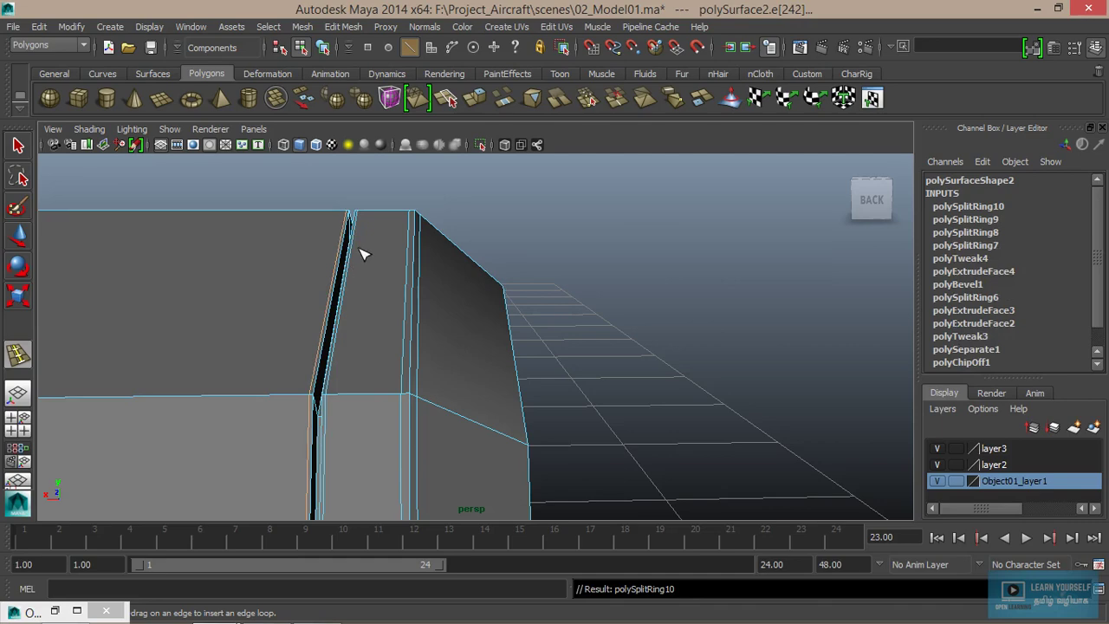
{"action": "left_click_drag", "start_coordinate": [520, 438], "coordinate": [436, 386], "text": "alt"}
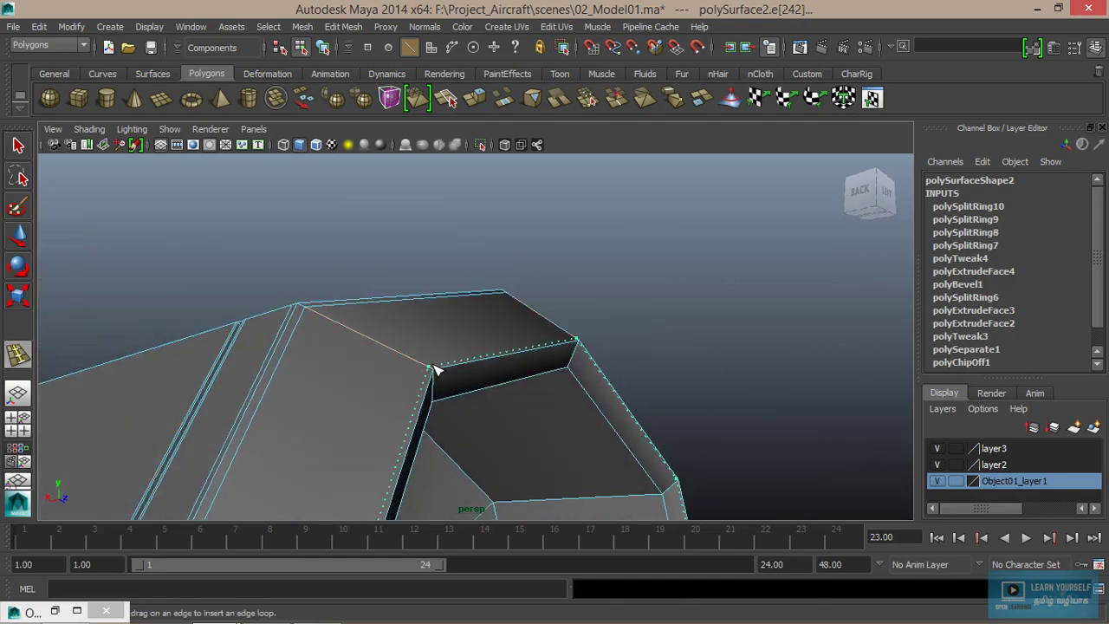
{"action": "left_click", "coordinate": [431, 369]}
{"action": "left_click_drag", "start_coordinate": [456, 391], "coordinate": [413, 380], "text": "alt"}
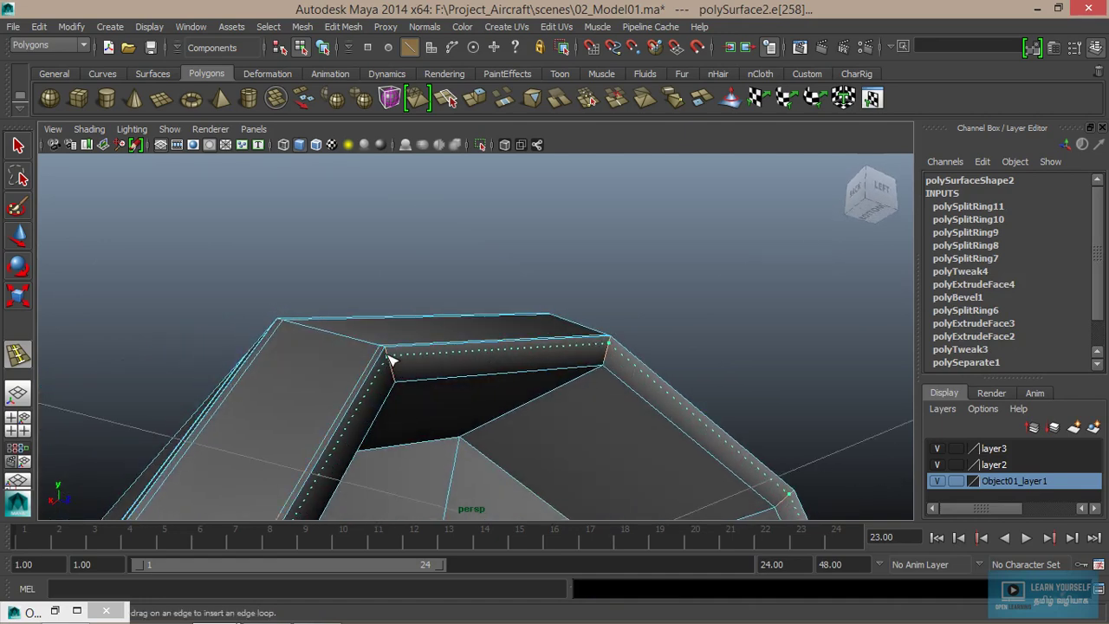
{"action": "left_click", "coordinate": [389, 356]}
{"action": "mouse_move", "coordinate": [389, 356]}
{"action": "left_mouse_down", "text": "alt"}
{"action": "mouse_move", "coordinate": [445, 371]}
{"action": "mouse_move", "coordinate": [478, 435]}
{"action": "mouse_move", "coordinate": [524, 460]}
{"action": "left_mouse_up", "text": "alt"}
{"action": "key", "text": "3"}
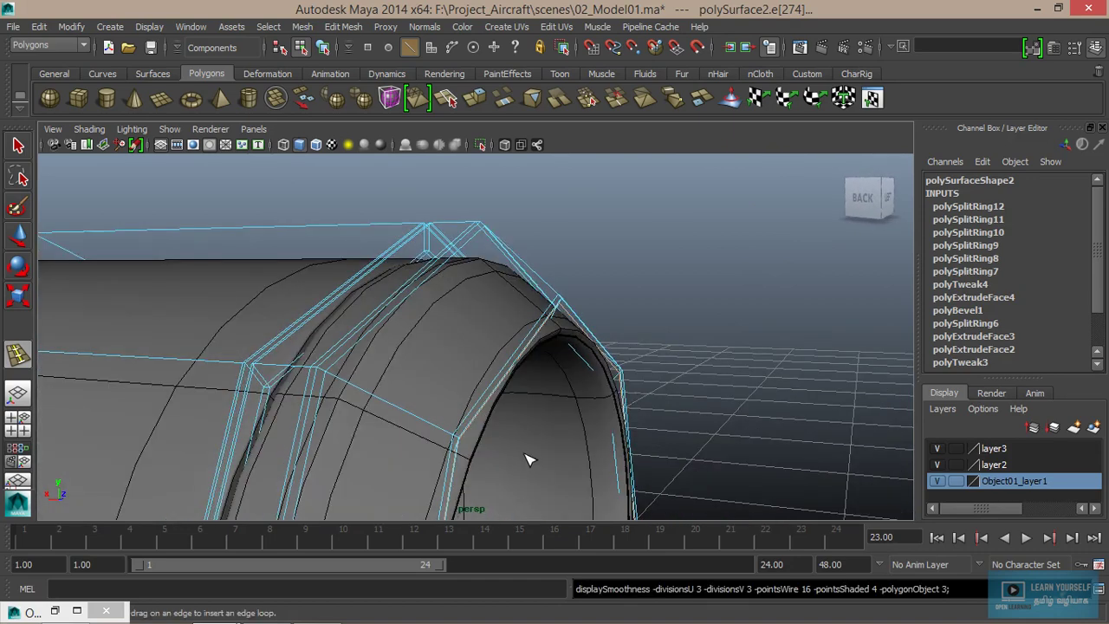
{"action": "key", "text": "q"}
{"action": "right_click_drag", "start_coordinate": [503, 254], "coordinate": [608, 237]}
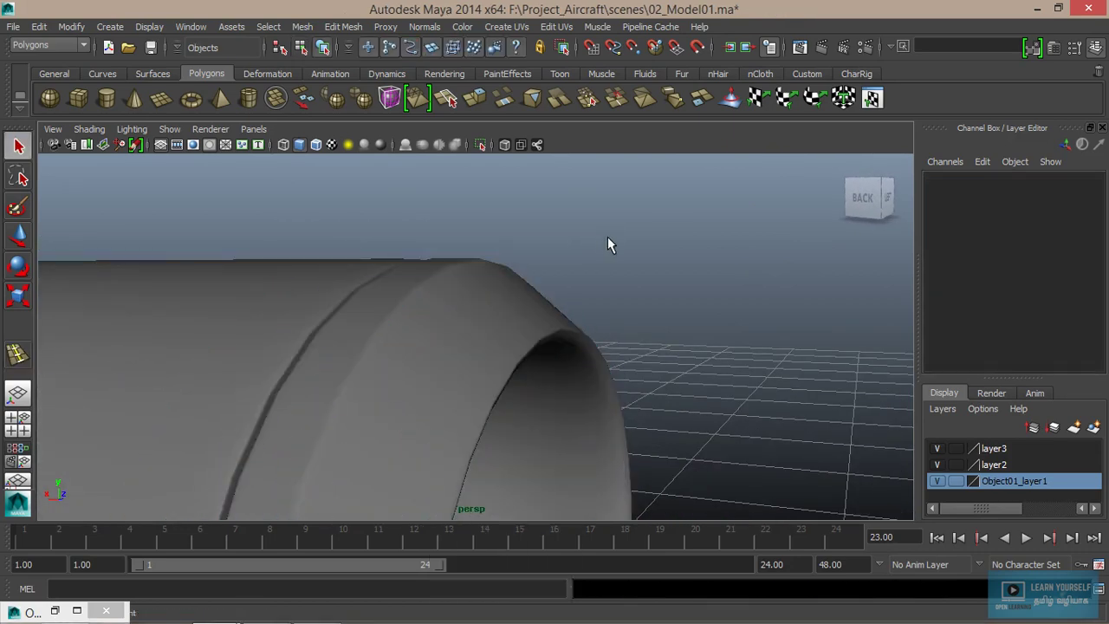
Turn off the nacelle's smooth preview and frame its octagonal end cap at an oblique angle.
{"action": "scroll", "coordinate": [611, 341], "scroll_direction": "down", "scroll_amount": 2}
{"action": "scroll", "coordinate": [611, 342], "scroll_direction": "down", "scroll_amount": 3}
{"action": "mouse_move", "coordinate": [612, 342]}
{"action": "left_mouse_down", "text": "alt"}
{"action": "mouse_move", "coordinate": [592, 431]}
{"action": "mouse_move", "coordinate": [366, 416]}
{"action": "mouse_move", "coordinate": [411, 436]}
{"action": "mouse_move", "coordinate": [495, 441]}
{"action": "mouse_move", "coordinate": [437, 423]}
{"action": "mouse_move", "coordinate": [364, 428]}
{"action": "left_mouse_up", "text": "alt"}
{"action": "scroll", "coordinate": [629, 483], "scroll_direction": "up", "scroll_amount": 3}
{"action": "middle_click_drag", "start_coordinate": [629, 482], "coordinate": [508, 307], "text": "alt"}
{"action": "left_click", "coordinate": [443, 322]}
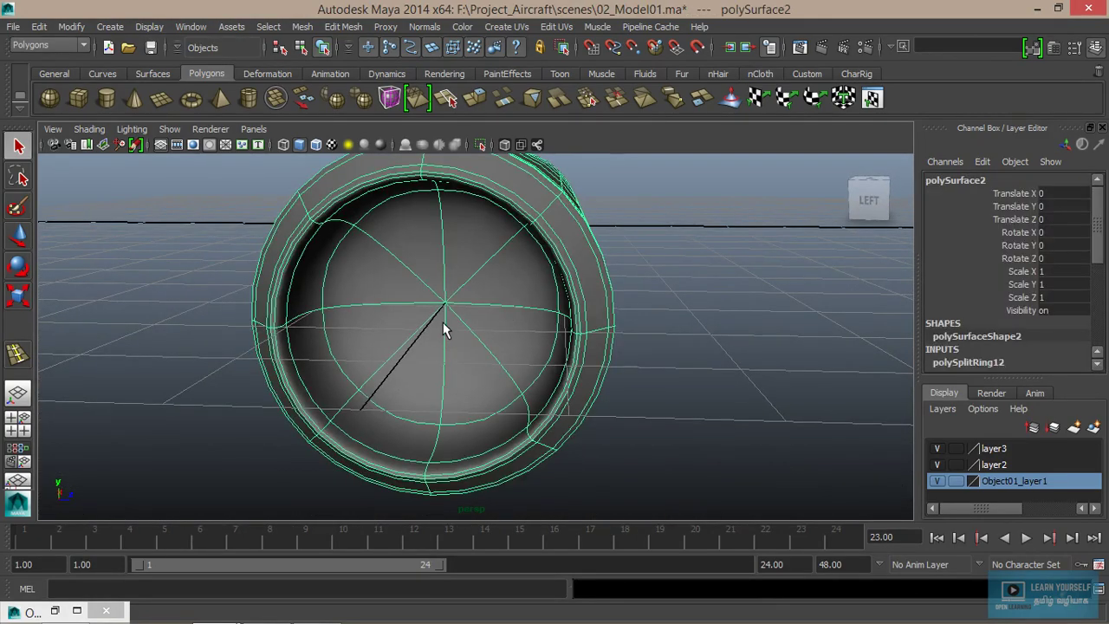
{"action": "key", "text": "1"}
{"action": "left_click_drag", "start_coordinate": [306, 277], "coordinate": [276, 279], "text": "alt"}
{"action": "scroll", "coordinate": [431, 345], "scroll_direction": "up", "scroll_amount": 5}
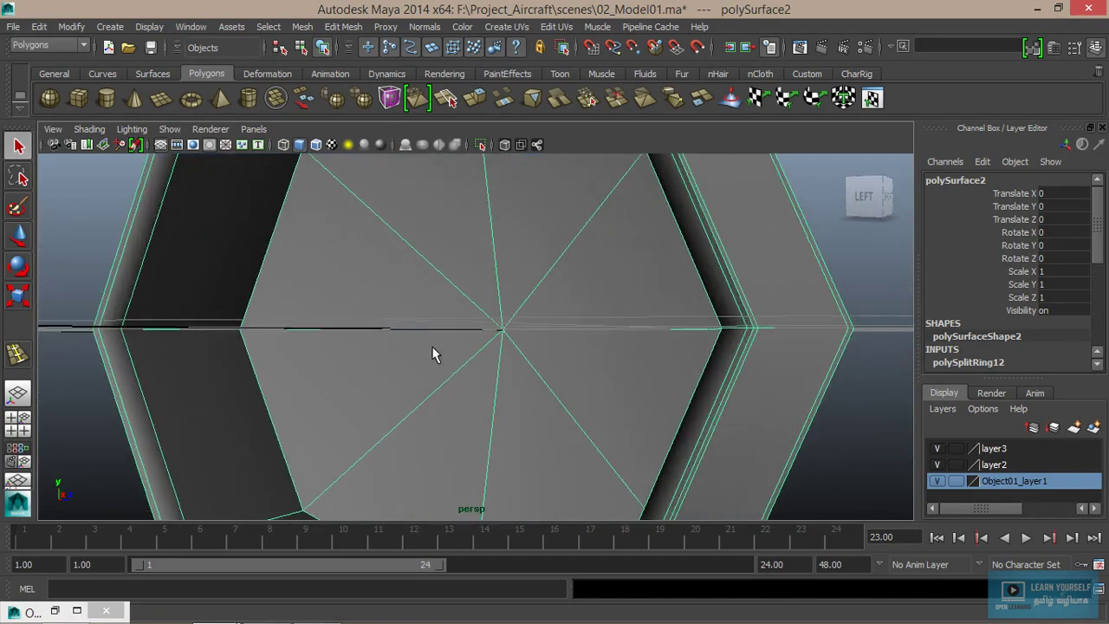
{"action": "mouse_move", "coordinate": [431, 346]}
{"action": "left_mouse_down", "text": "alt"}
{"action": "mouse_move", "coordinate": [512, 462]}
{"action": "mouse_move", "coordinate": [470, 302]}
{"action": "mouse_move", "coordinate": [432, 262]}
{"action": "left_mouse_up", "text": "alt"}
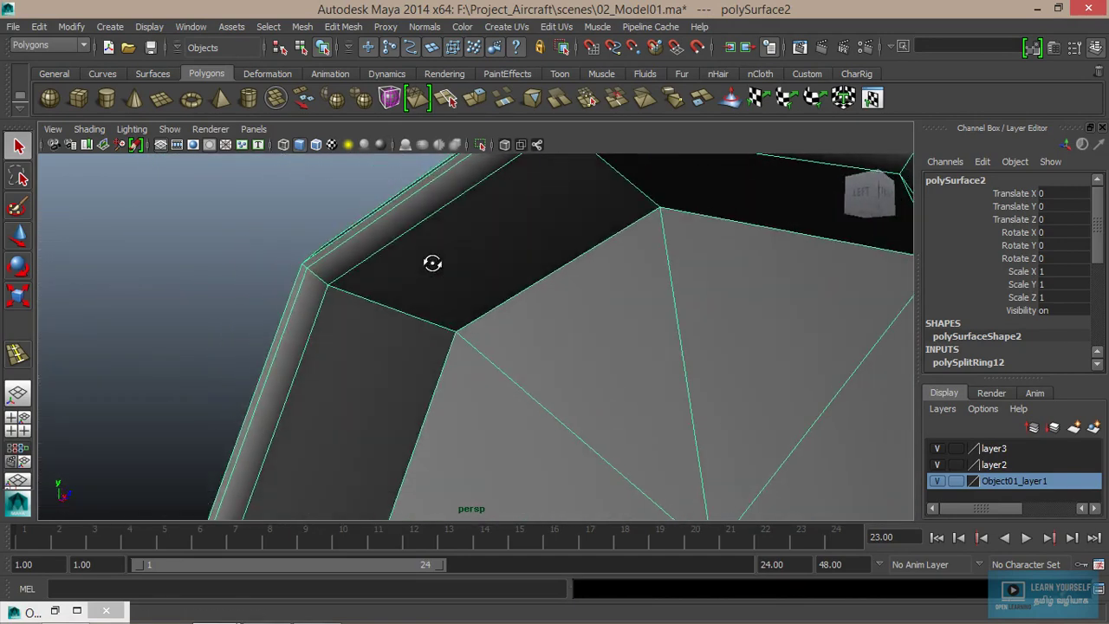
Insert supporting edge loops along the end cap's inner edge and rim, then return to object selection.
{"action": "key", "text": "y"}
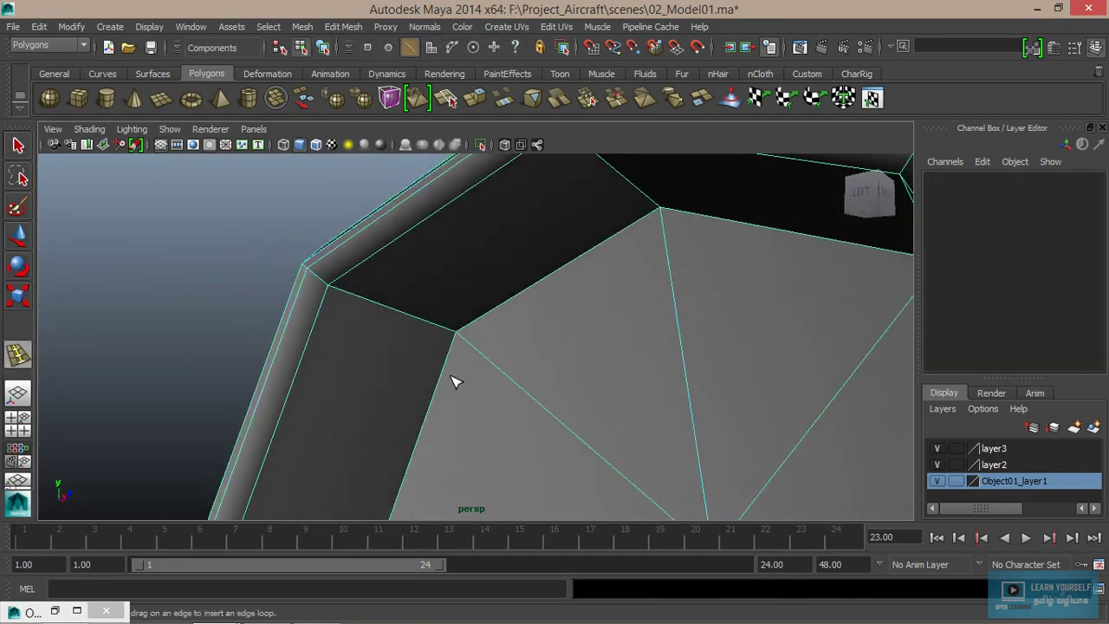
{"action": "left_click_drag", "start_coordinate": [450, 339], "coordinate": [453, 332]}
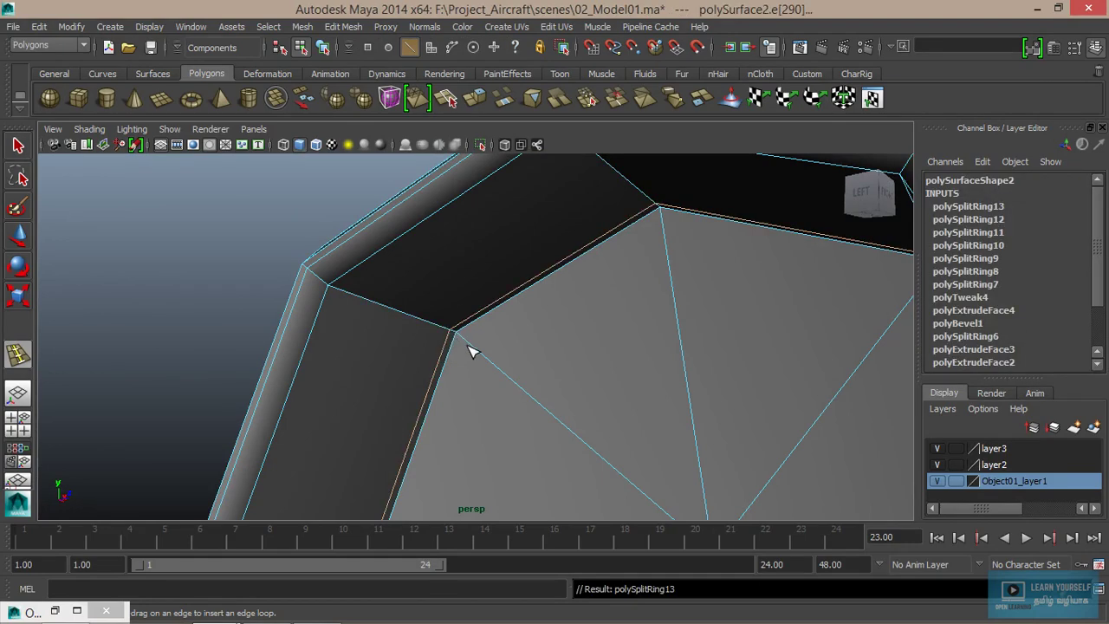
{"action": "mouse_move", "coordinate": [505, 401]}
{"action": "left_mouse_down", "text": "alt"}
{"action": "mouse_move", "coordinate": [535, 411]}
{"action": "mouse_move", "coordinate": [519, 396]}
{"action": "mouse_move", "coordinate": [505, 324]}
{"action": "mouse_move", "coordinate": [376, 294]}
{"action": "mouse_move", "coordinate": [548, 267]}
{"action": "left_mouse_up", "text": "alt"}
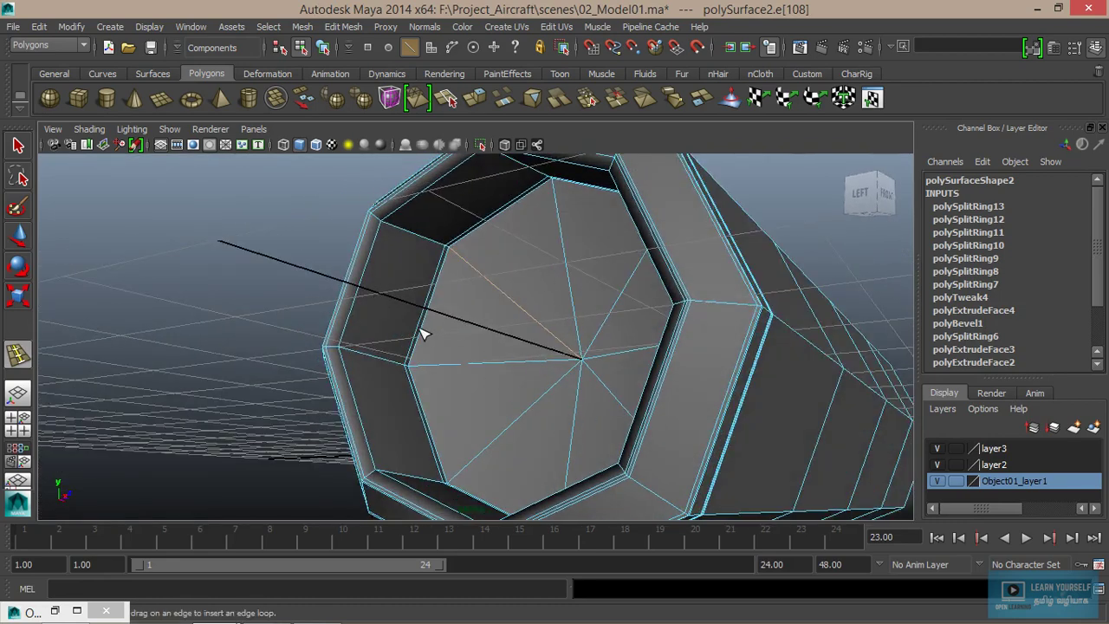
{"action": "mouse_move", "coordinate": [422, 334]}
{"action": "left_mouse_down", "text": "alt"}
{"action": "mouse_move", "coordinate": [371, 322]}
{"action": "mouse_move", "coordinate": [408, 299]}
{"action": "left_mouse_up", "text": "alt"}
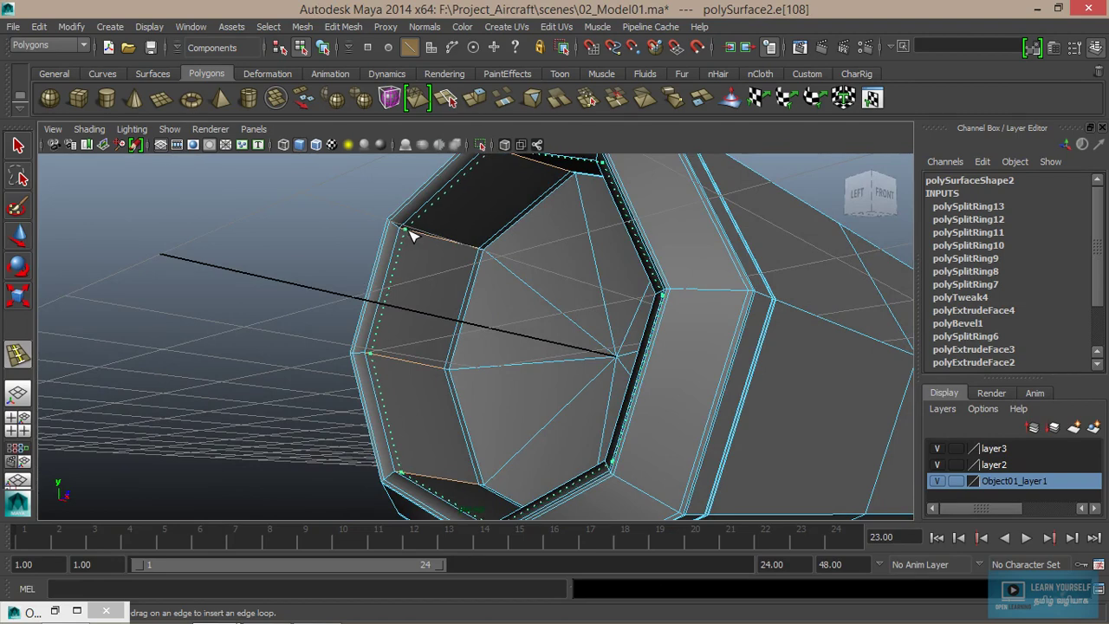
{"action": "left_click", "coordinate": [411, 236]}
{"action": "key", "text": "q"}
{"action": "right_click_drag", "start_coordinate": [417, 247], "coordinate": [448, 235]}
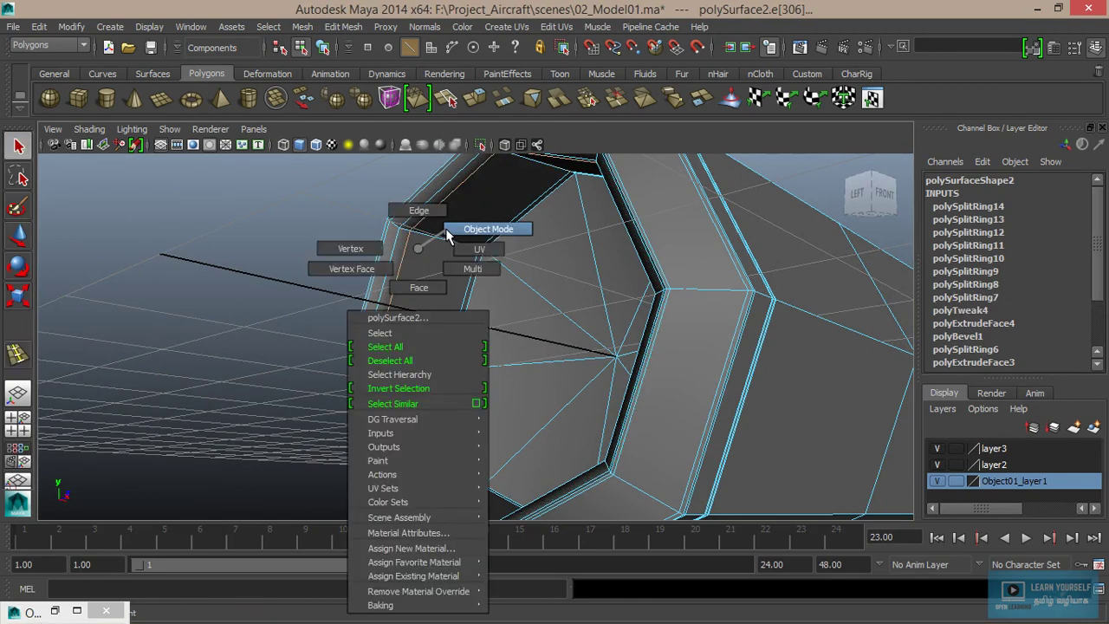
Restore the smoothed nacelle preview, deselect it, and orbit to the engine's front.
{"action": "key", "text": "3"}
{"action": "left_click", "coordinate": [284, 328]}
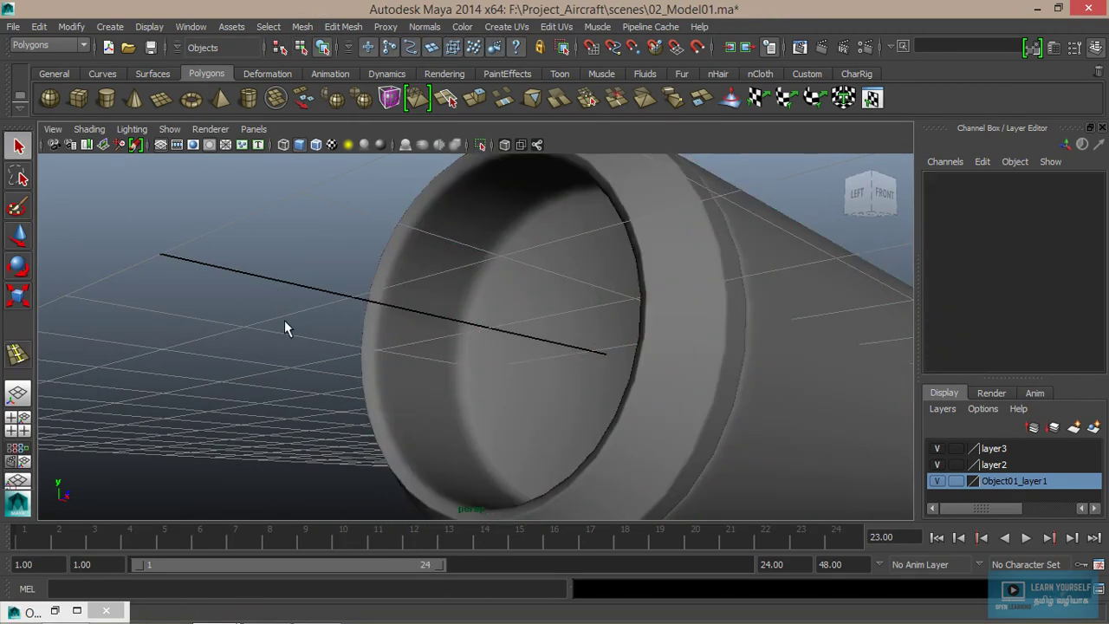
{"action": "mouse_move", "coordinate": [285, 327]}
{"action": "left_mouse_down", "text": "alt"}
{"action": "mouse_move", "coordinate": [502, 426]}
{"action": "mouse_move", "coordinate": [487, 401]}
{"action": "mouse_move", "coordinate": [396, 341]}
{"action": "mouse_move", "coordinate": [515, 389]}
{"action": "mouse_move", "coordinate": [378, 409]}
{"action": "mouse_move", "coordinate": [510, 297]}
{"action": "left_mouse_up", "text": "alt"}
{"action": "right_click_drag", "start_coordinate": [485, 300], "coordinate": [510, 337], "text": "alt"}
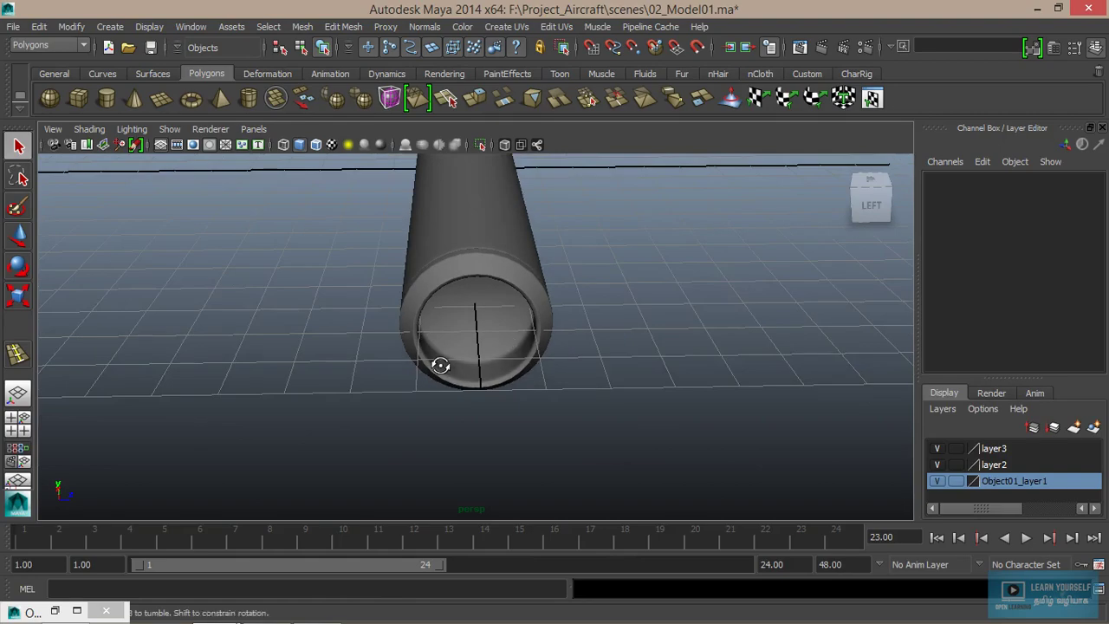
{"action": "mouse_move", "coordinate": [440, 366]}
{"action": "left_mouse_down", "text": "alt"}
{"action": "mouse_move", "coordinate": [580, 349]}
{"action": "mouse_move", "coordinate": [433, 320]}
{"action": "mouse_move", "coordinate": [499, 339]}
{"action": "mouse_move", "coordinate": [450, 347]}
{"action": "left_mouse_up", "text": "alt"}
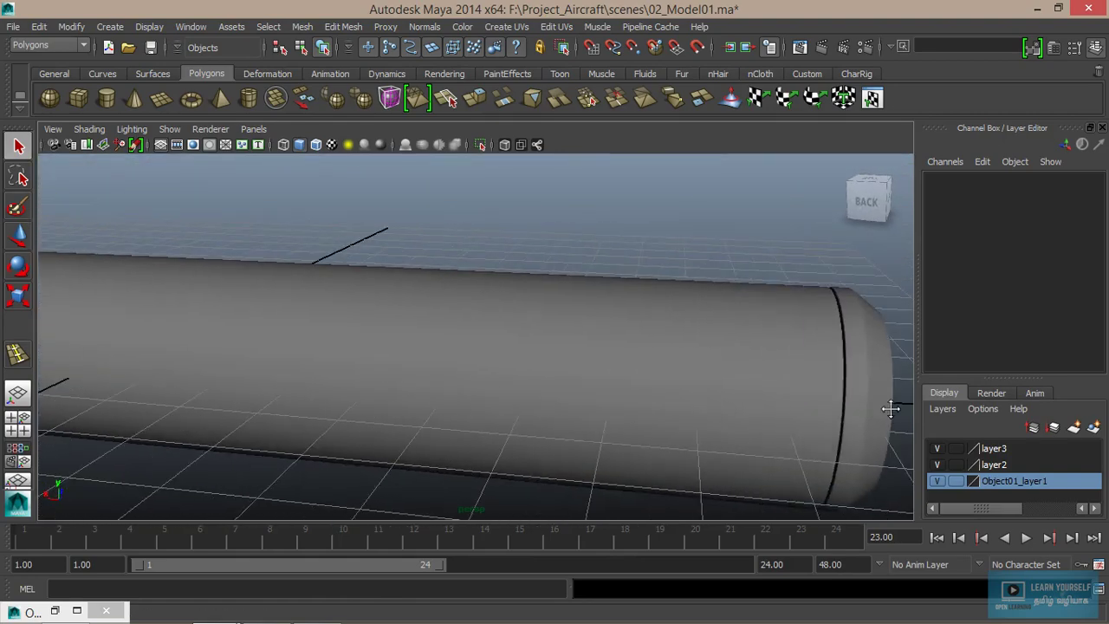
{"action": "right_click_drag", "start_coordinate": [451, 347], "coordinate": [423, 363], "text": "alt"}
{"action": "middle_click_drag", "start_coordinate": [423, 363], "coordinate": [462, 395], "text": "alt"}
{"action": "left_click_drag", "start_coordinate": [462, 395], "coordinate": [258, 344], "text": "alt"}
{"action": "right_click_drag", "start_coordinate": [258, 344], "coordinate": [139, 426], "text": "alt"}
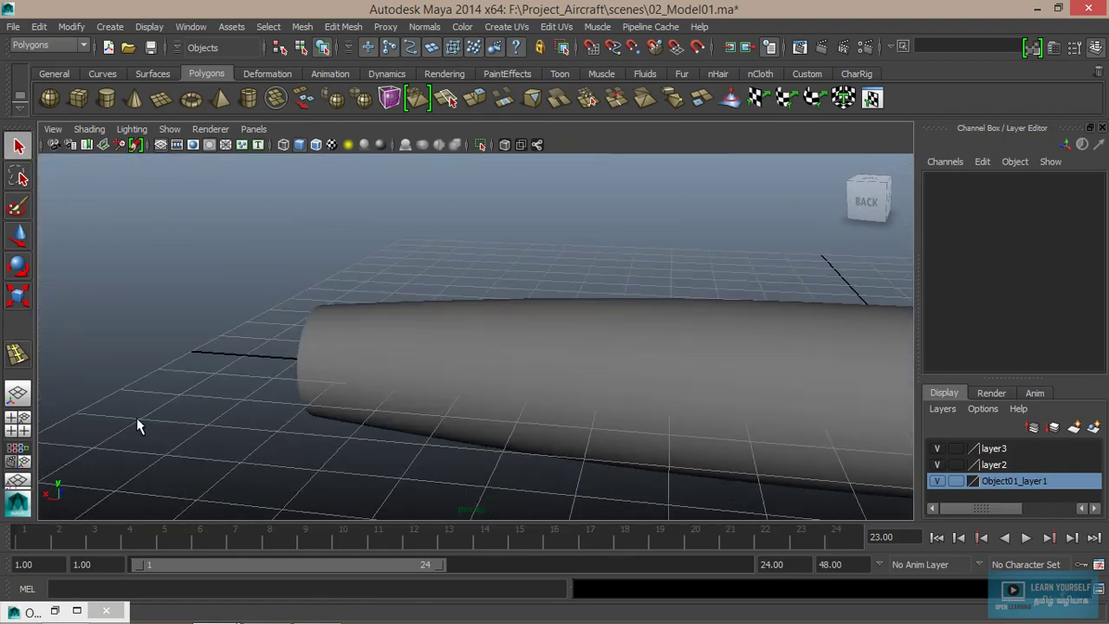
{"action": "left_click_drag", "start_coordinate": [138, 426], "coordinate": [418, 386], "text": "alt"}
{"action": "middle_click_drag", "start_coordinate": [419, 387], "coordinate": [358, 441], "text": "alt"}
{"action": "mouse_move", "coordinate": [360, 441]}
{"action": "left_mouse_down", "text": "alt"}
{"action": "mouse_move", "coordinate": [453, 358]}
{"action": "mouse_move", "coordinate": [410, 389]}
{"action": "left_mouse_up", "text": "alt"}
{"action": "middle_click_drag", "start_coordinate": [410, 389], "coordinate": [391, 358], "text": "alt"}
Marquee-select the front fan blade parts and add the spinner sphere to the selection.
{"action": "left_click_drag", "start_coordinate": [439, 407], "coordinate": [441, 411]}
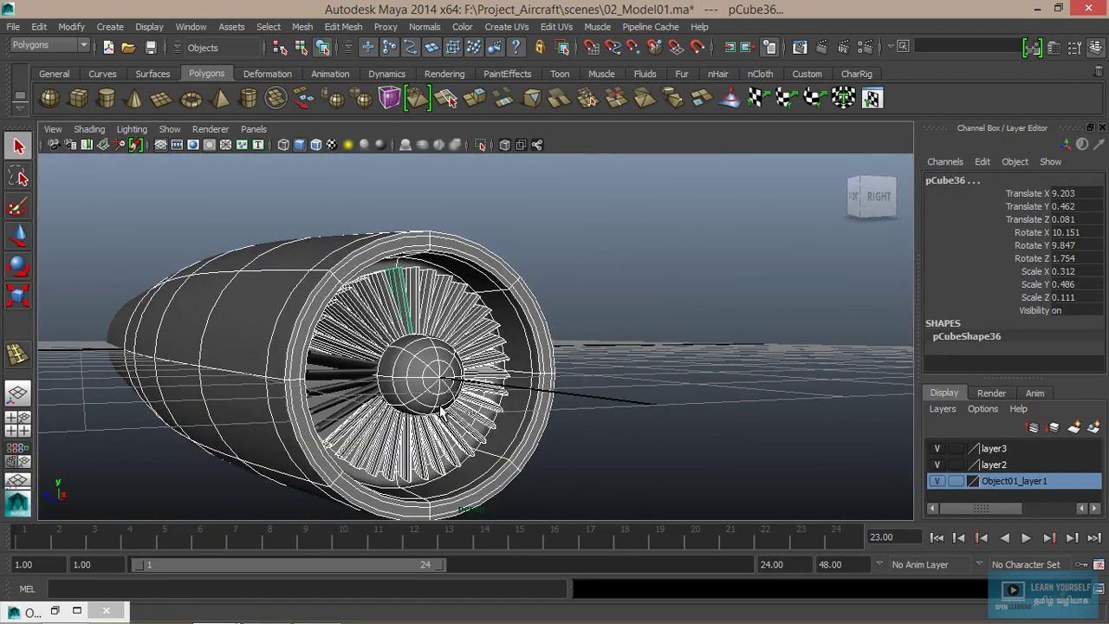
{"action": "right_click_drag", "start_coordinate": [411, 443], "coordinate": [384, 442], "text": "alt"}
{"action": "left_click_drag", "start_coordinate": [384, 443], "coordinate": [457, 448], "text": "alt"}
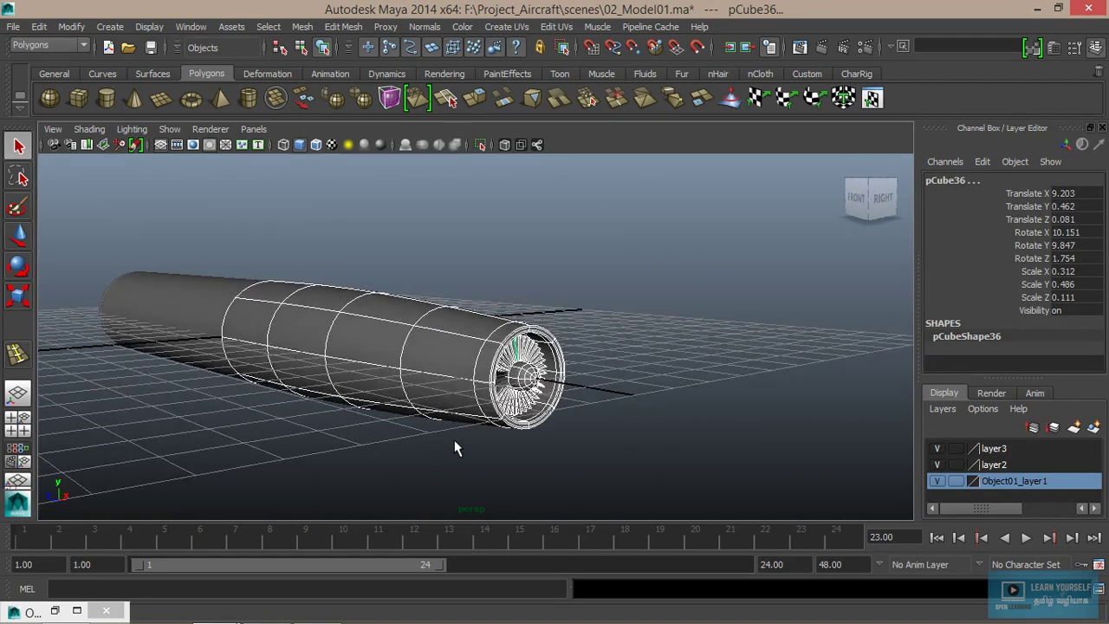
{"action": "left_click", "coordinate": [530, 378]}
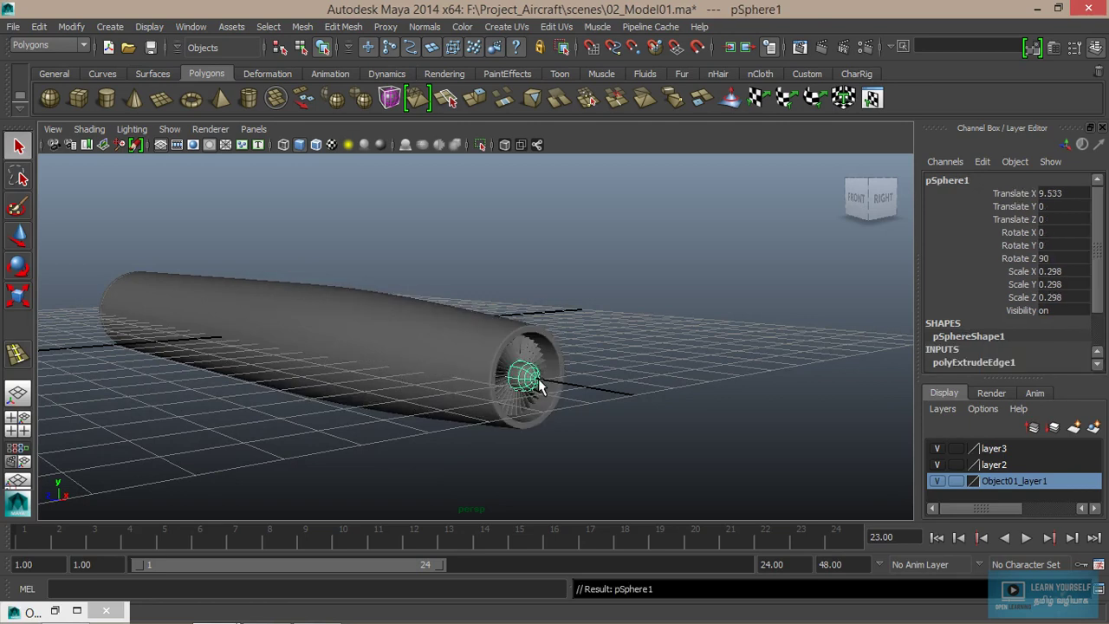
Group the fan blades, then group that blade group with the spinner into group2.
{"action": "key", "text": "ctrl+g"}
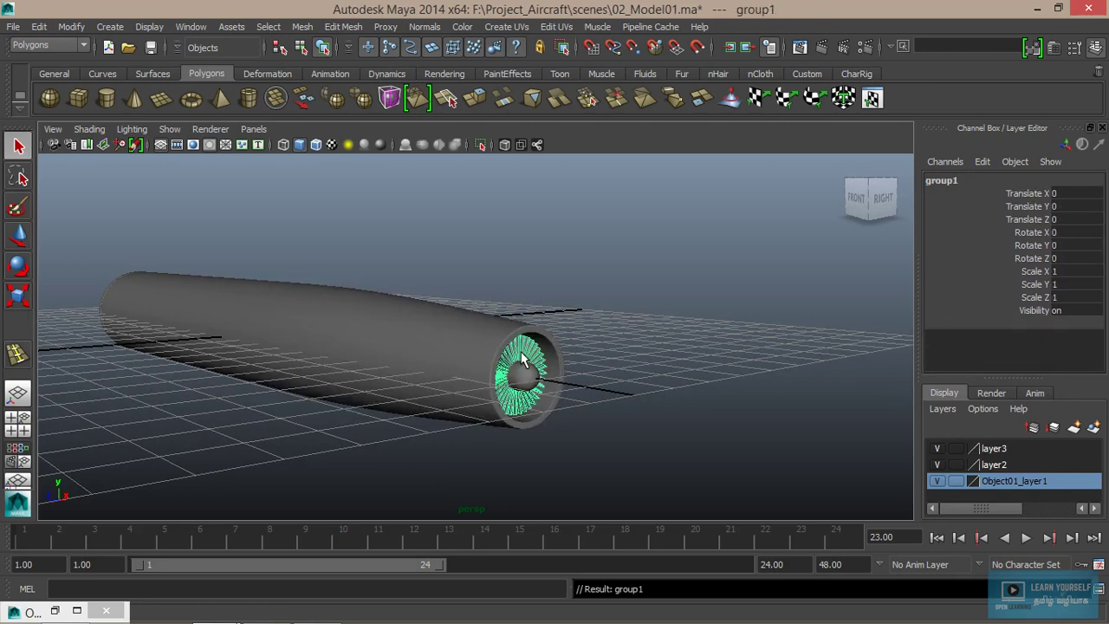
{"action": "left_click", "coordinate": [528, 378]}
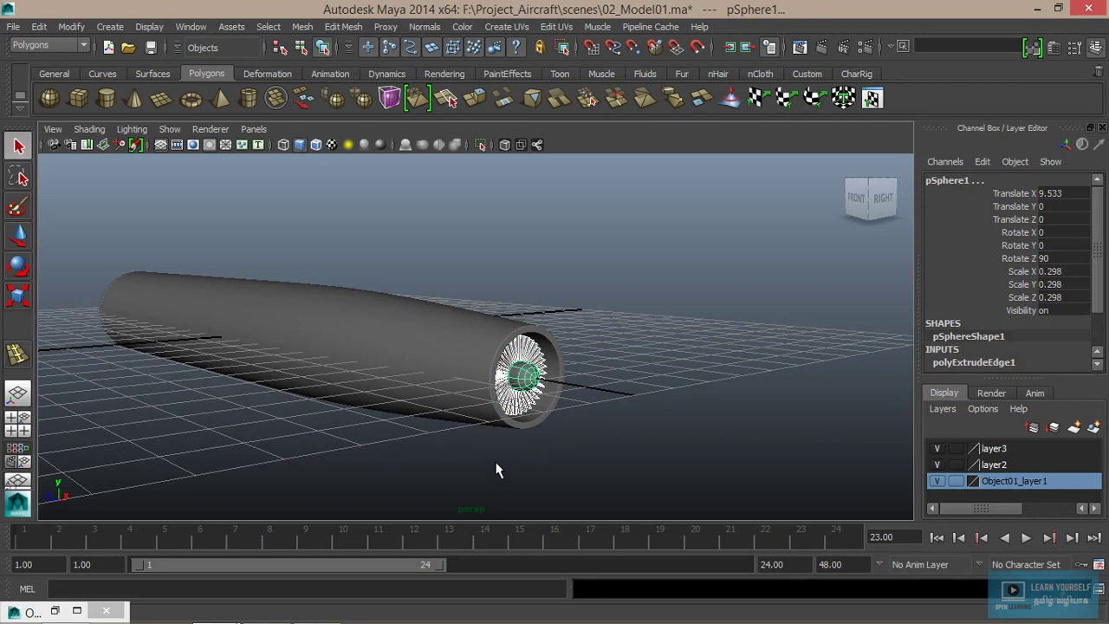
{"action": "key", "text": "ctrl+g"}
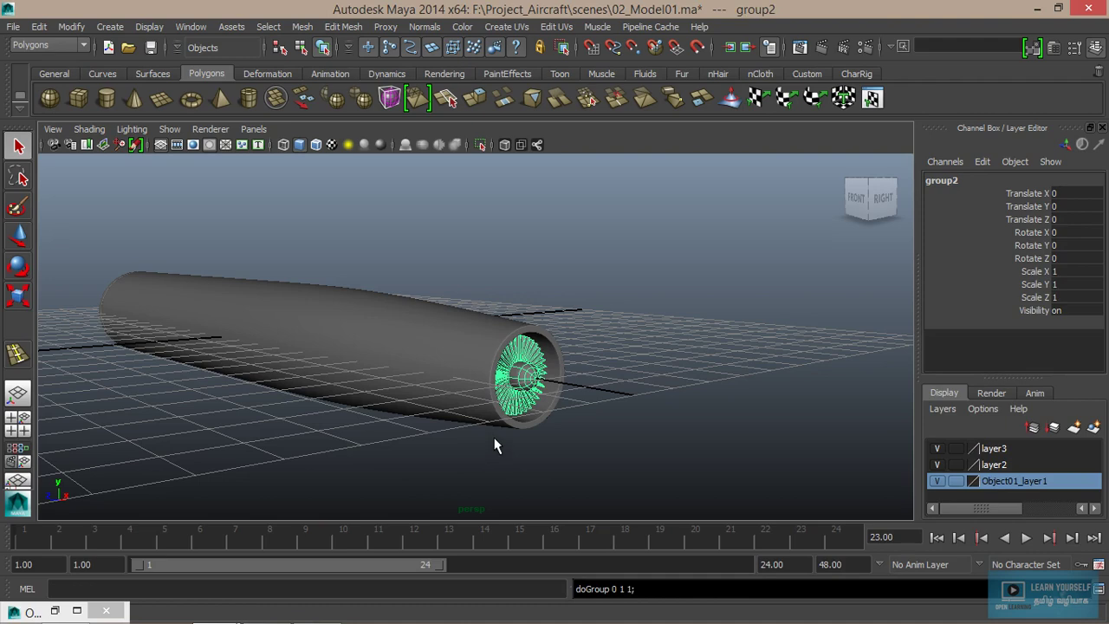
Slide group2 out to Translate X -14.221, then undo so it returns to X 0.
{"action": "key", "text": "w"}
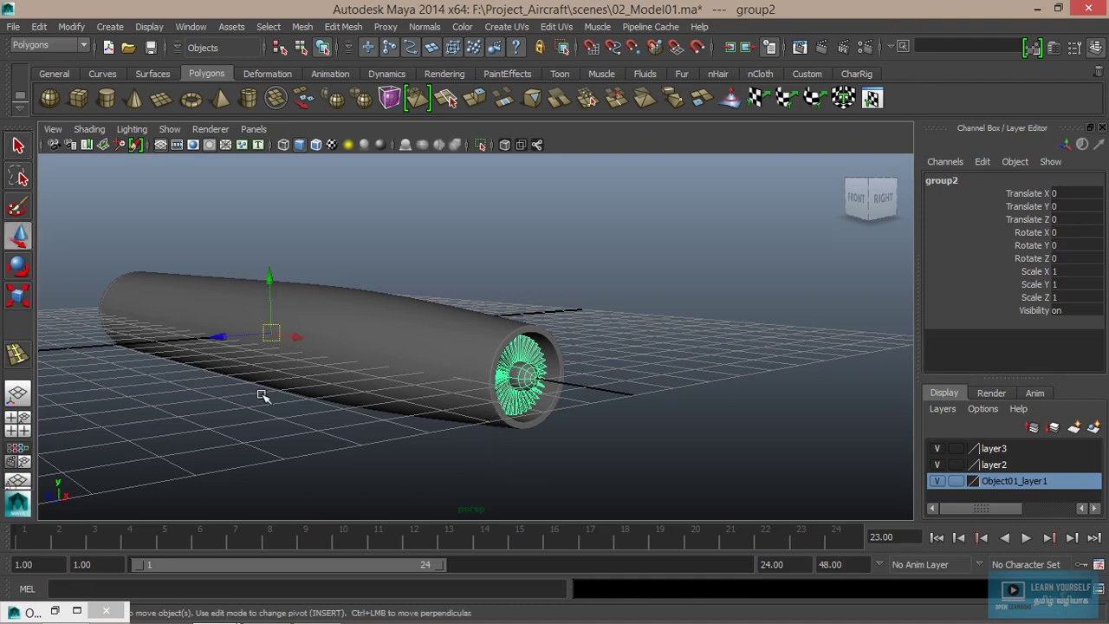
{"action": "left_click_drag", "start_coordinate": [262, 396], "coordinate": [507, 445], "text": "alt"}
{"action": "right_click_drag", "start_coordinate": [508, 445], "coordinate": [494, 425], "text": "alt"}
{"action": "mouse_move", "coordinate": [495, 426]}
{"action": "left_mouse_down"}
{"action": "mouse_move", "coordinate": [345, 391]}
{"action": "mouse_move", "coordinate": [186, 383]}
{"action": "left_mouse_up"}
{"action": "middle_click_drag", "start_coordinate": [185, 384], "coordinate": [668, 395], "text": "alt"}
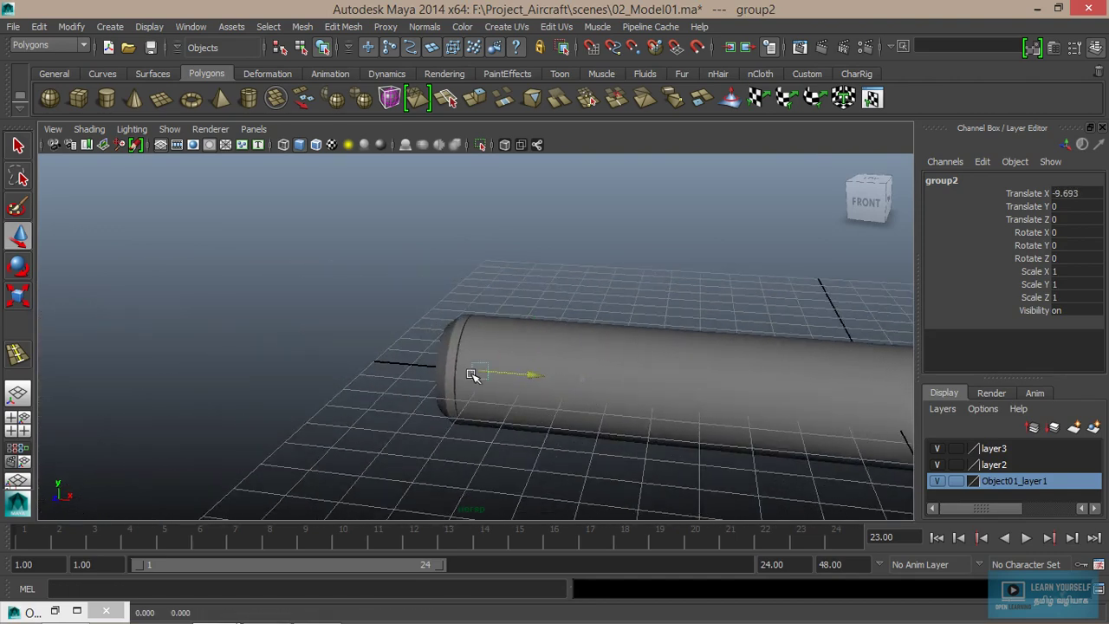
{"action": "left_click_drag", "start_coordinate": [471, 374], "coordinate": [281, 310]}
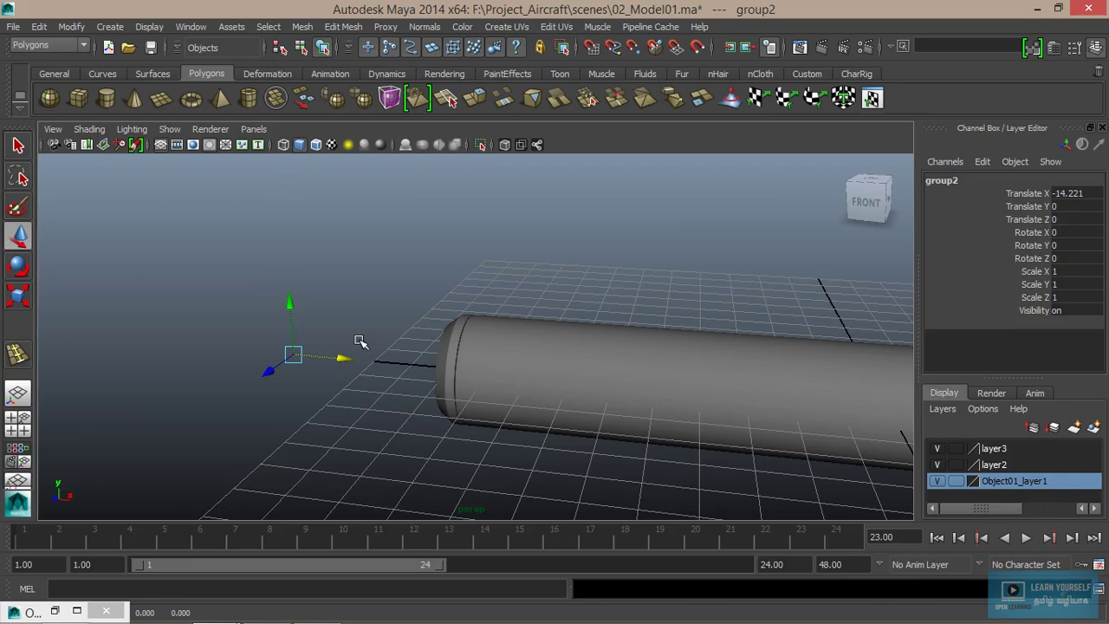
{"action": "scroll", "coordinate": [426, 378], "scroll_direction": "down", "scroll_amount": 3}
{"action": "mouse_move", "coordinate": [570, 441]}
{"action": "left_mouse_down", "text": "alt"}
{"action": "mouse_move", "coordinate": [540, 435]}
{"action": "mouse_move", "coordinate": [569, 415]}
{"action": "mouse_move", "coordinate": [272, 346]}
{"action": "mouse_move", "coordinate": [447, 366]}
{"action": "mouse_move", "coordinate": [482, 349]}
{"action": "mouse_move", "coordinate": [322, 361]}
{"action": "left_mouse_up", "text": "alt"}
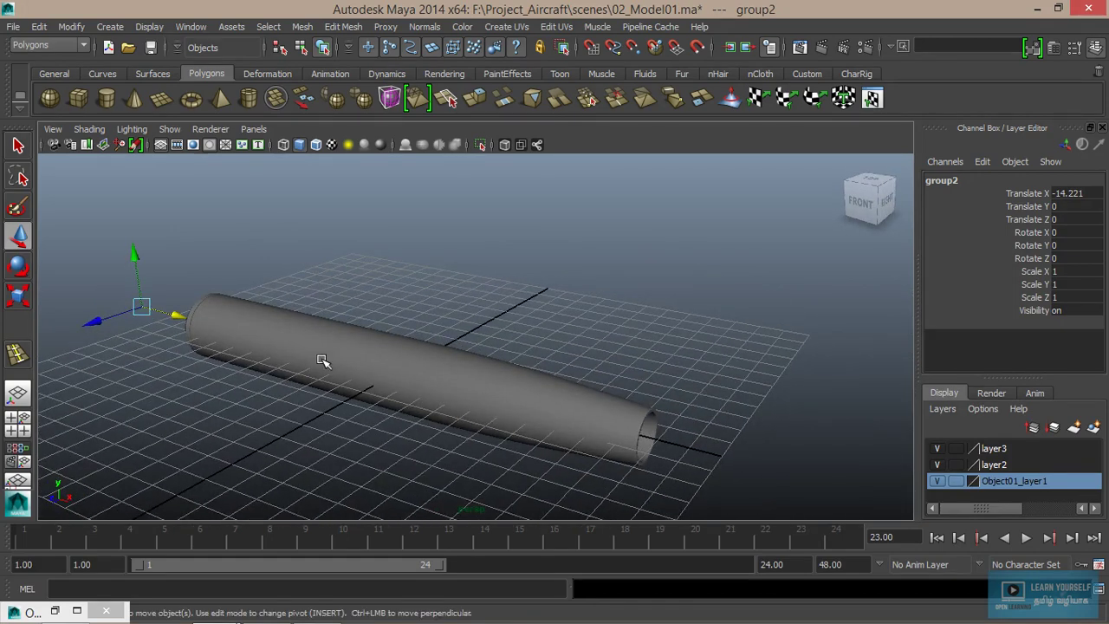
{"action": "key", "text": "ctrl+z"}
{"action": "key", "text": "ctrl+z"}
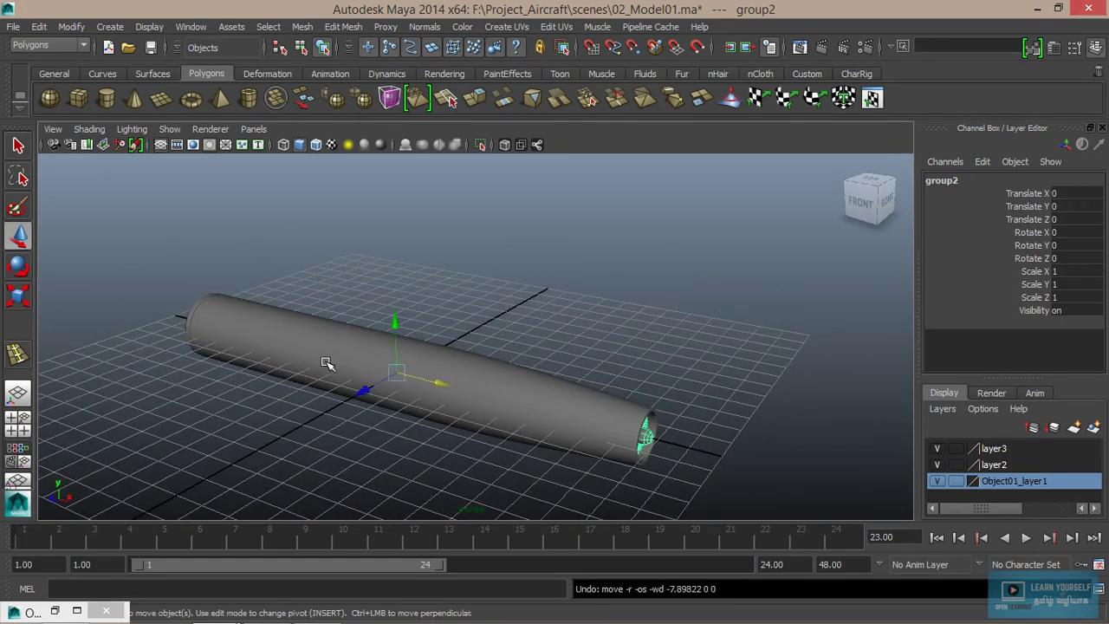
{"action": "mouse_move", "coordinate": [512, 416]}
{"action": "left_mouse_down", "text": "alt"}
{"action": "mouse_move", "coordinate": [465, 403]}
{"action": "mouse_move", "coordinate": [577, 446]}
{"action": "mouse_move", "coordinate": [564, 433]}
{"action": "mouse_move", "coordinate": [480, 440]}
{"action": "mouse_move", "coordinate": [574, 451]}
{"action": "mouse_move", "coordinate": [507, 371]}
{"action": "left_mouse_up", "text": "alt"}
Duplicate the fan and spinner group, center its pivot, and move it to Translate X -20.039.
{"action": "key", "text": "ctrl+g"}
{"action": "left_click", "coordinate": [71, 29]}
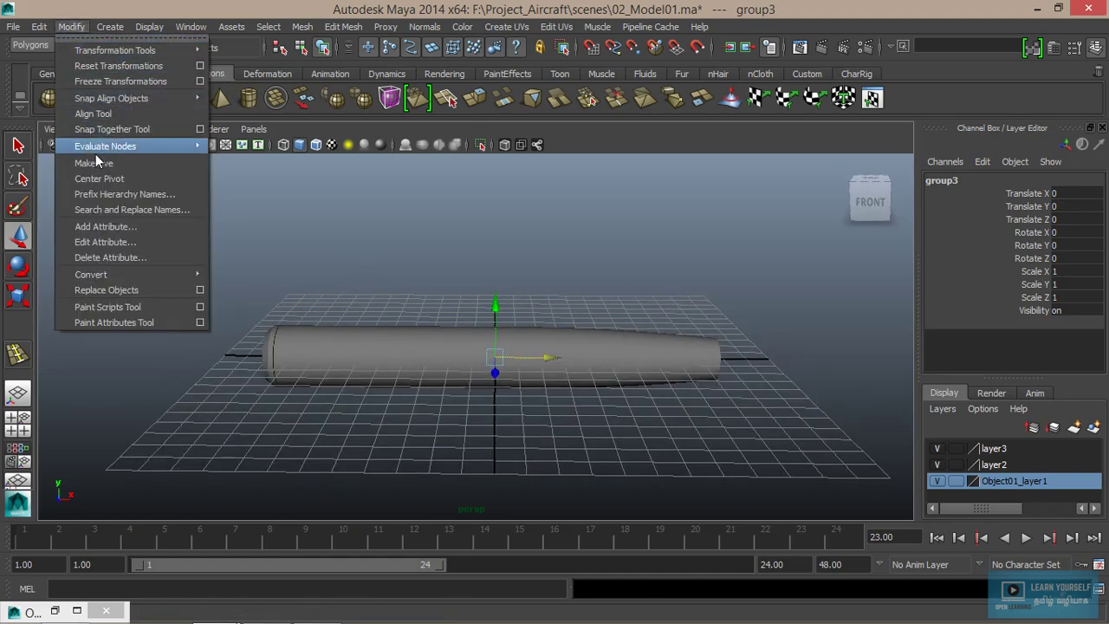
{"action": "left_click", "coordinate": [101, 174]}
{"action": "left_click_drag", "start_coordinate": [519, 385], "coordinate": [609, 387], "text": "alt"}
{"action": "mouse_move", "coordinate": [638, 421]}
{"action": "left_mouse_down"}
{"action": "mouse_move", "coordinate": [248, 359]}
{"action": "mouse_move", "coordinate": [715, 415]}
{"action": "mouse_move", "coordinate": [569, 433]}
{"action": "mouse_move", "coordinate": [615, 439]}
{"action": "mouse_move", "coordinate": [562, 427]}
{"action": "left_mouse_up"}
{"action": "scroll", "coordinate": [268, 364], "scroll_direction": "up", "scroll_amount": 5}
Rotate the rear fan copy to 180 degrees around Y so it faces backwards.
{"action": "key", "text": "e"}
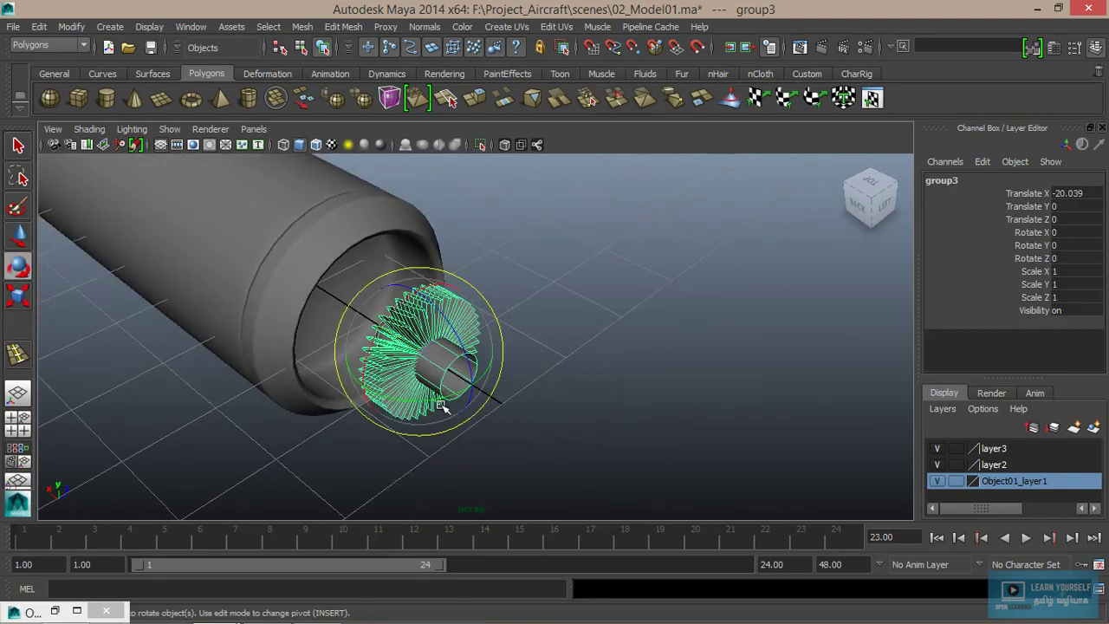
{"action": "mouse_move", "coordinate": [440, 404]}
{"action": "left_mouse_down"}
{"action": "mouse_move", "coordinate": [502, 384]}
{"action": "mouse_move", "coordinate": [517, 354]}
{"action": "mouse_move", "coordinate": [494, 312]}
{"action": "mouse_move", "coordinate": [463, 290]}
{"action": "left_mouse_up"}
{"action": "type", "text": "18"}
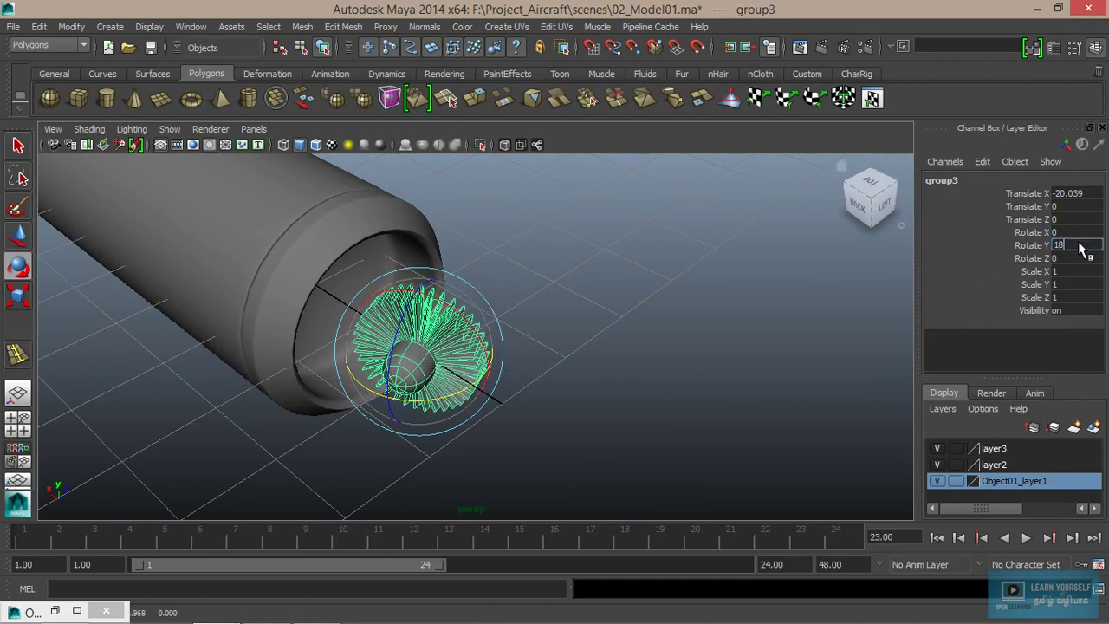
{"action": "type", "text": "0"}
{"action": "key", "text": "Return"}
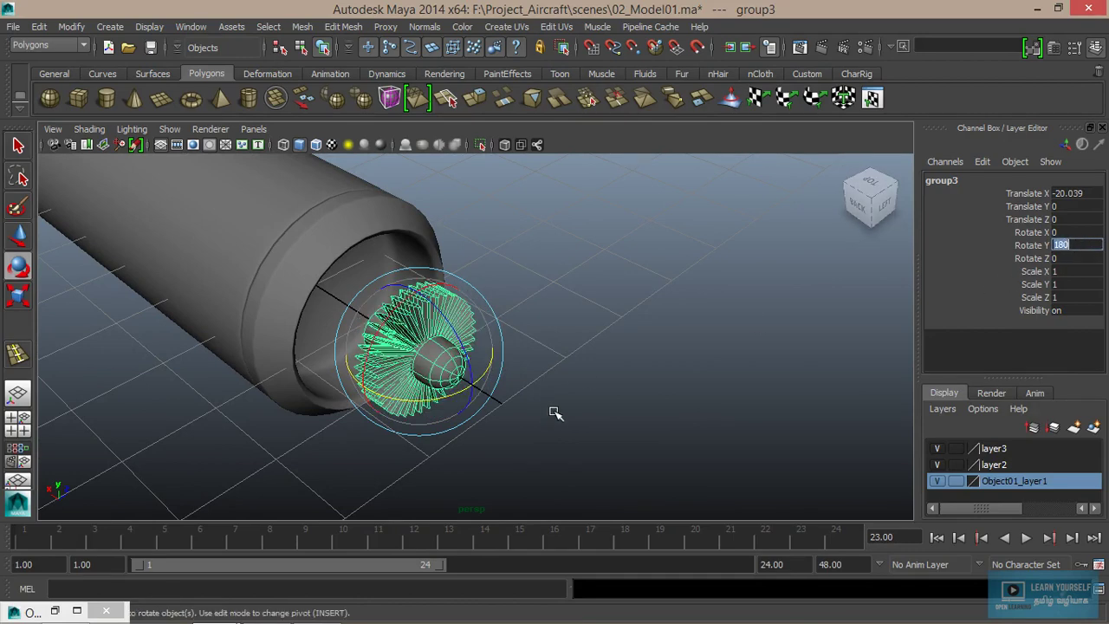
{"action": "left_click", "coordinate": [606, 425]}
{"action": "mouse_move", "coordinate": [606, 426]}
{"action": "left_mouse_down", "text": "alt"}
{"action": "mouse_move", "coordinate": [514, 424]}
{"action": "mouse_move", "coordinate": [457, 353]}
{"action": "left_mouse_up", "text": "alt"}
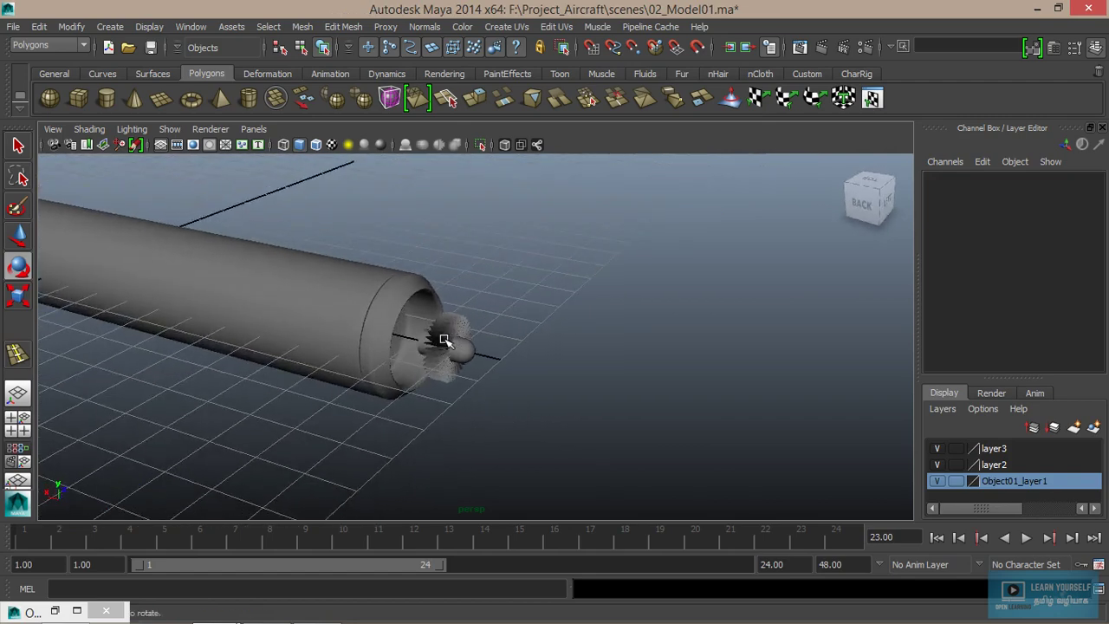
Select the whole rear fan group3 and move it inward to Translate X -18.981.
{"action": "left_click", "coordinate": [444, 339]}
{"action": "key", "text": "Up"}
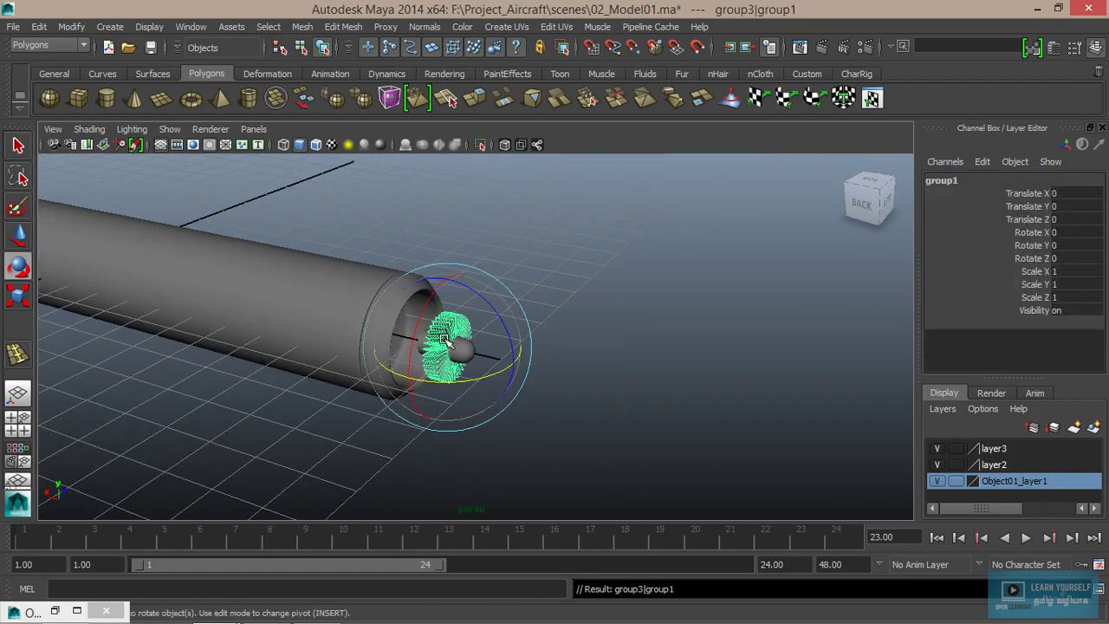
{"action": "key", "text": "Up"}
{"action": "key", "text": "w"}
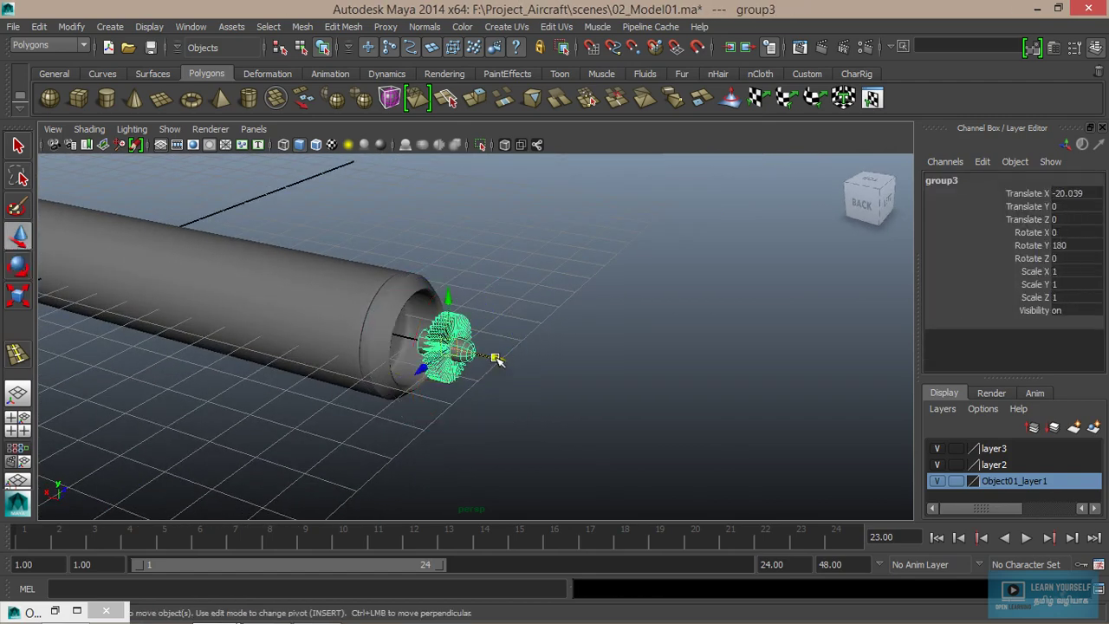
{"action": "mouse_move", "coordinate": [496, 358]}
{"action": "left_mouse_down"}
{"action": "mouse_move", "coordinate": [462, 359]}
{"action": "mouse_move", "coordinate": [364, 396]}
{"action": "left_mouse_up"}
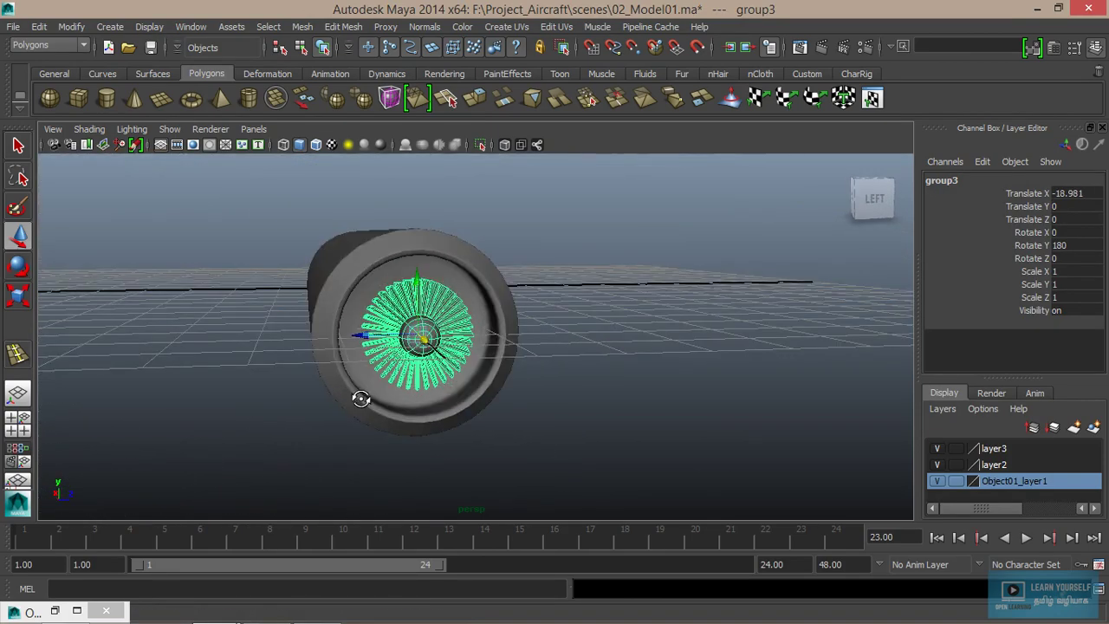
{"action": "right_click_drag", "start_coordinate": [364, 396], "coordinate": [502, 443], "text": "alt"}
{"action": "mouse_move", "coordinate": [501, 443]}
{"action": "left_mouse_down", "text": "alt"}
{"action": "mouse_move", "coordinate": [453, 389]}
{"action": "mouse_move", "coordinate": [391, 394]}
{"action": "mouse_move", "coordinate": [485, 416]}
{"action": "mouse_move", "coordinate": [442, 407]}
{"action": "left_mouse_up", "text": "alt"}
Squash the rear fan group along X to scale 0.548.
{"action": "key", "text": "r"}
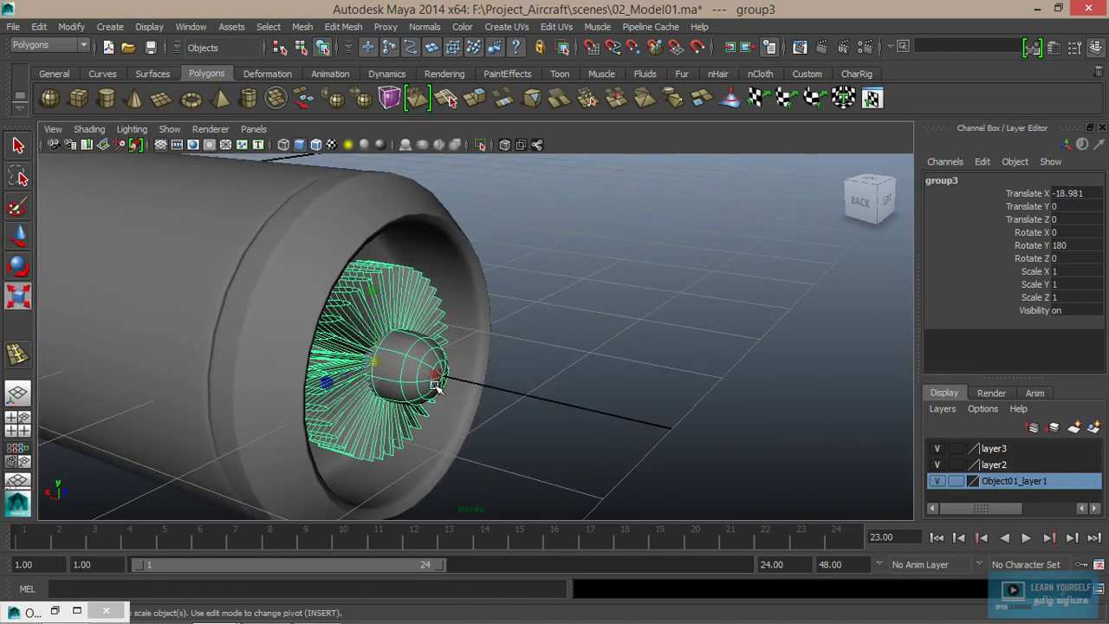
{"action": "left_click_drag", "start_coordinate": [418, 371], "coordinate": [407, 368]}
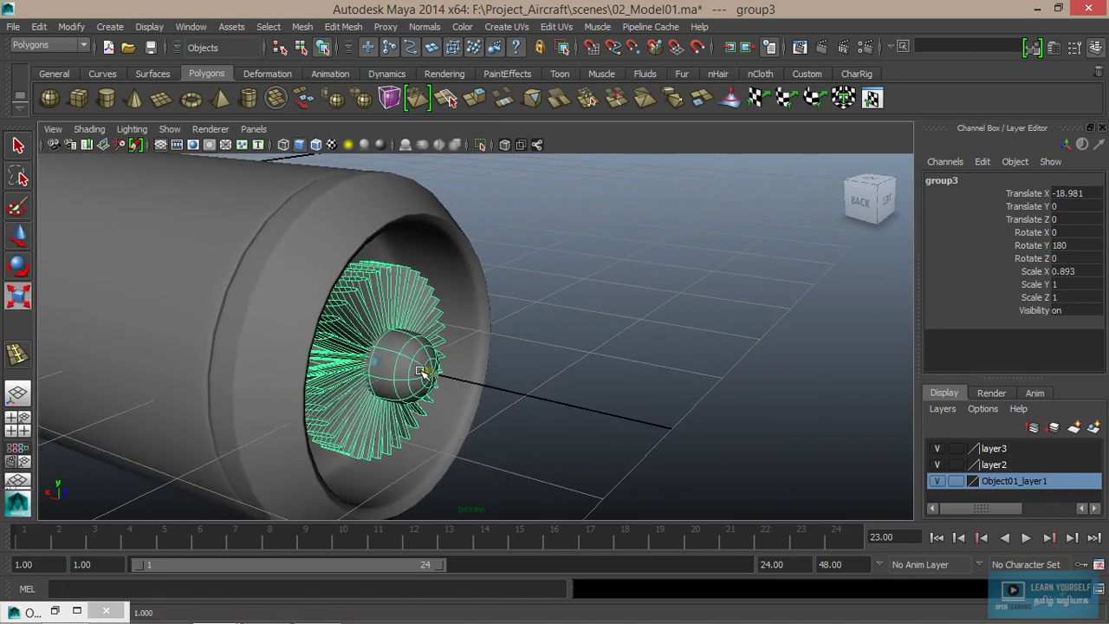
{"action": "left_click", "coordinate": [577, 393]}
{"action": "mouse_move", "coordinate": [577, 393]}
{"action": "left_mouse_down", "text": "alt"}
{"action": "mouse_move", "coordinate": [539, 411]}
{"action": "mouse_move", "coordinate": [378, 416]}
{"action": "mouse_move", "coordinate": [396, 396]}
{"action": "mouse_move", "coordinate": [536, 436]}
{"action": "mouse_move", "coordinate": [479, 428]}
{"action": "left_mouse_up", "text": "alt"}
{"action": "scroll", "coordinate": [450, 423], "scroll_direction": "up", "scroll_amount": 3}
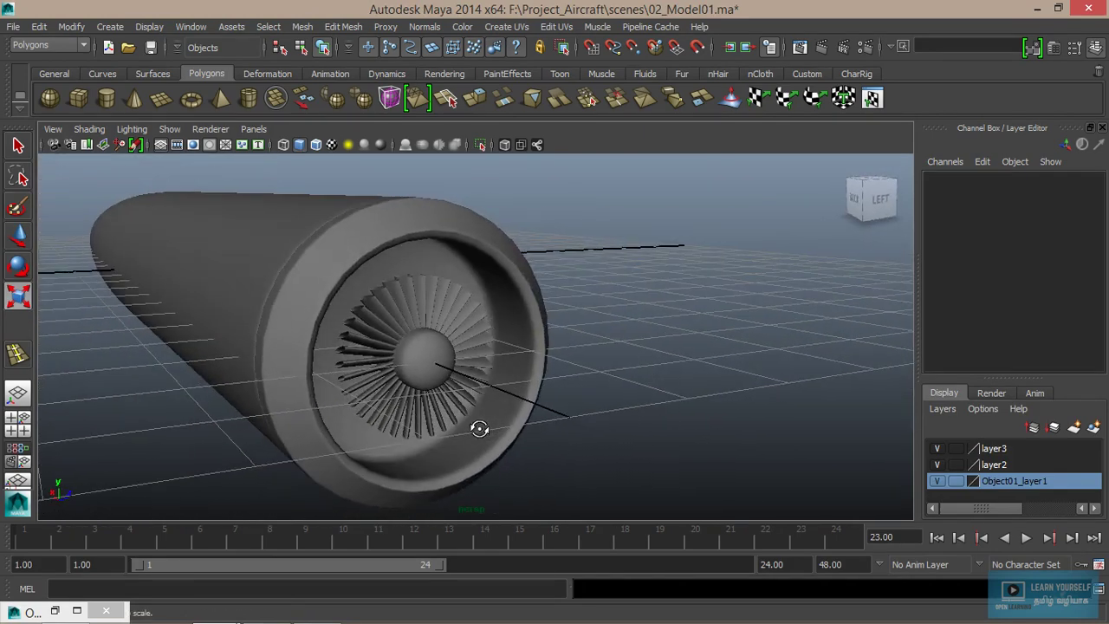
Scale the rear fan group3 up to Y and Z 1.466, X 0.804, filling the opening.
{"action": "scroll", "coordinate": [479, 428], "scroll_direction": "down", "scroll_amount": 3}
{"action": "left_click_drag", "start_coordinate": [403, 405], "coordinate": [545, 460], "text": "alt"}
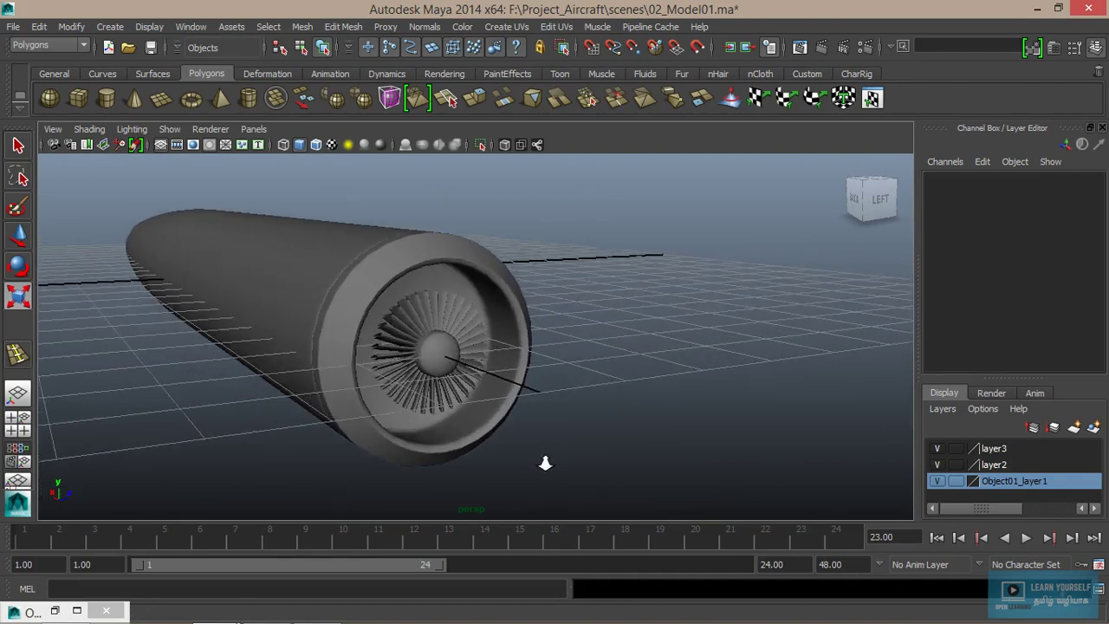
{"action": "scroll", "coordinate": [460, 416], "scroll_direction": "up", "scroll_amount": 3}
{"action": "scroll", "coordinate": [537, 416], "scroll_direction": "up", "scroll_amount": 1}
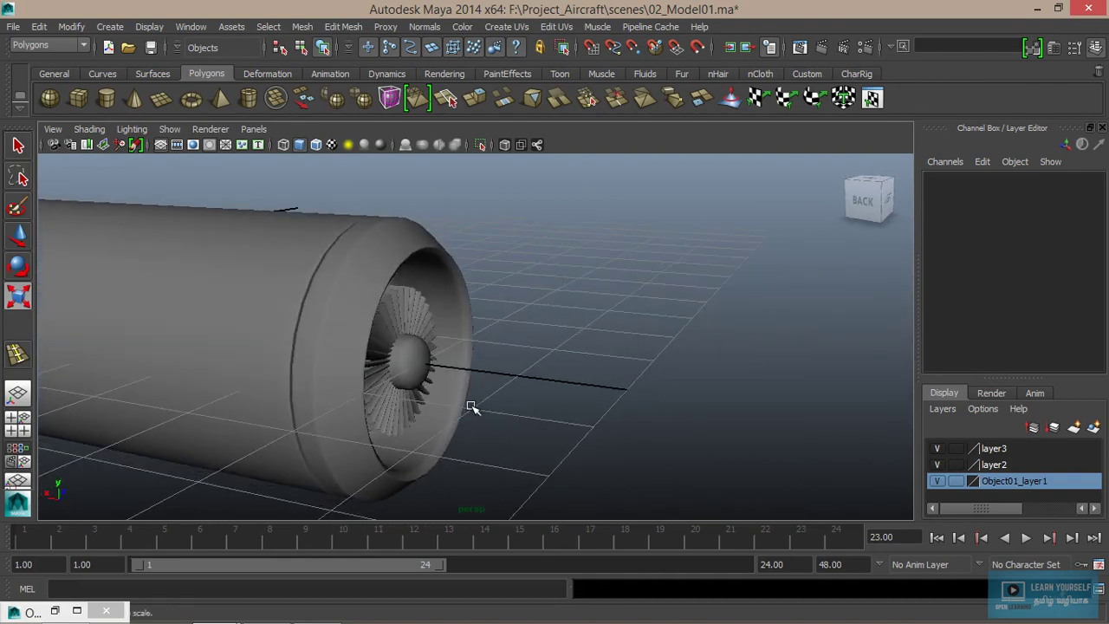
{"action": "left_click", "coordinate": [413, 361]}
{"action": "left_click_drag", "start_coordinate": [413, 361], "coordinate": [454, 371], "text": "alt"}
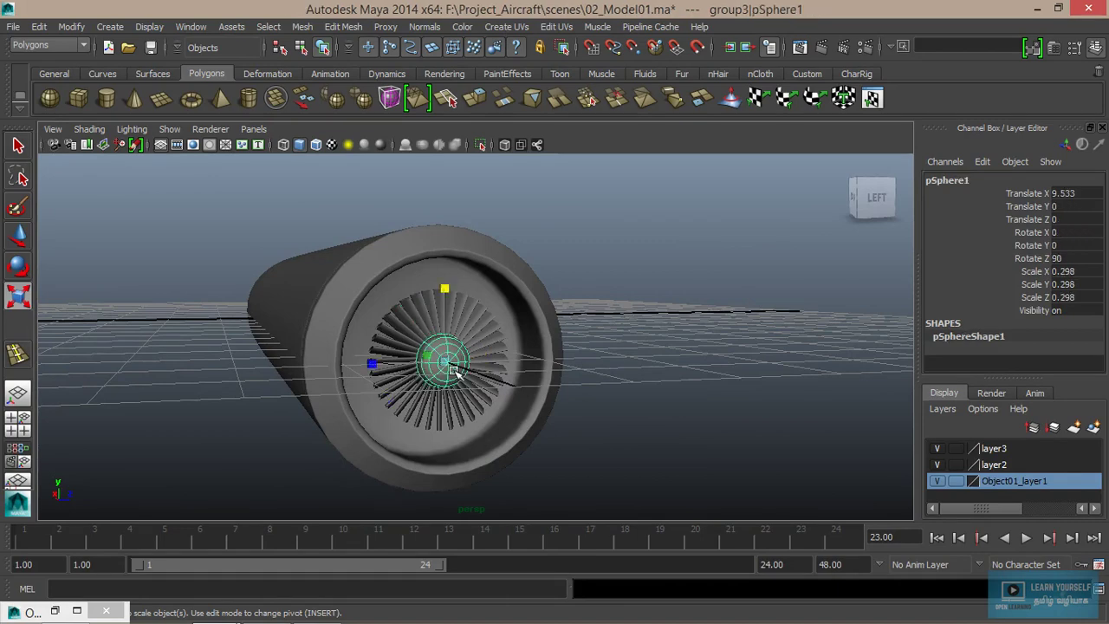
{"action": "key", "text": "Up"}
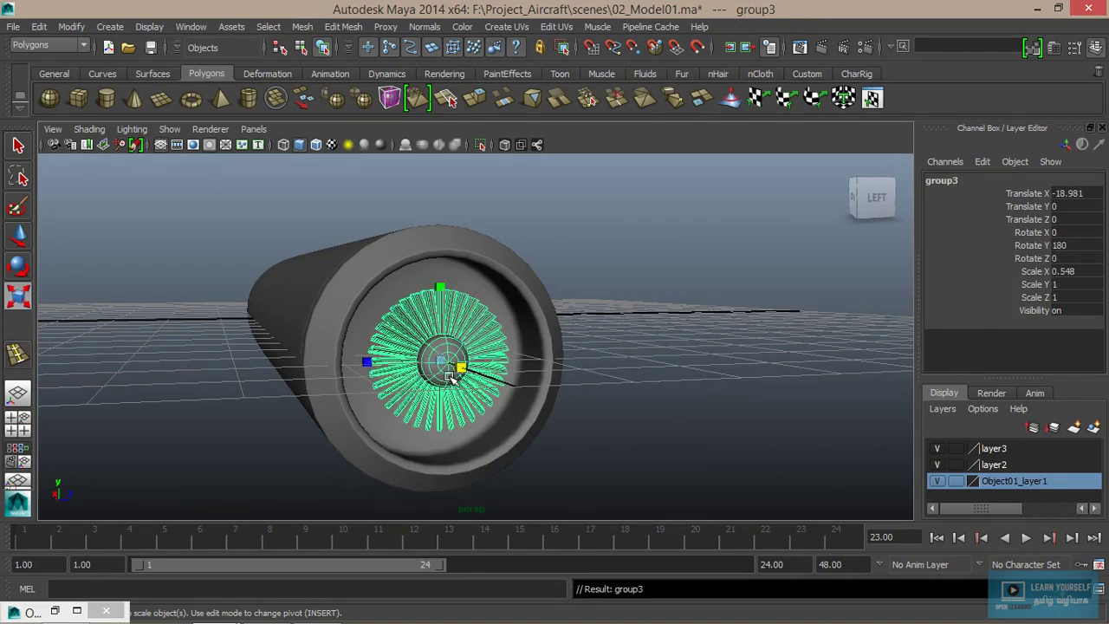
{"action": "left_click_drag", "start_coordinate": [446, 364], "coordinate": [485, 383]}
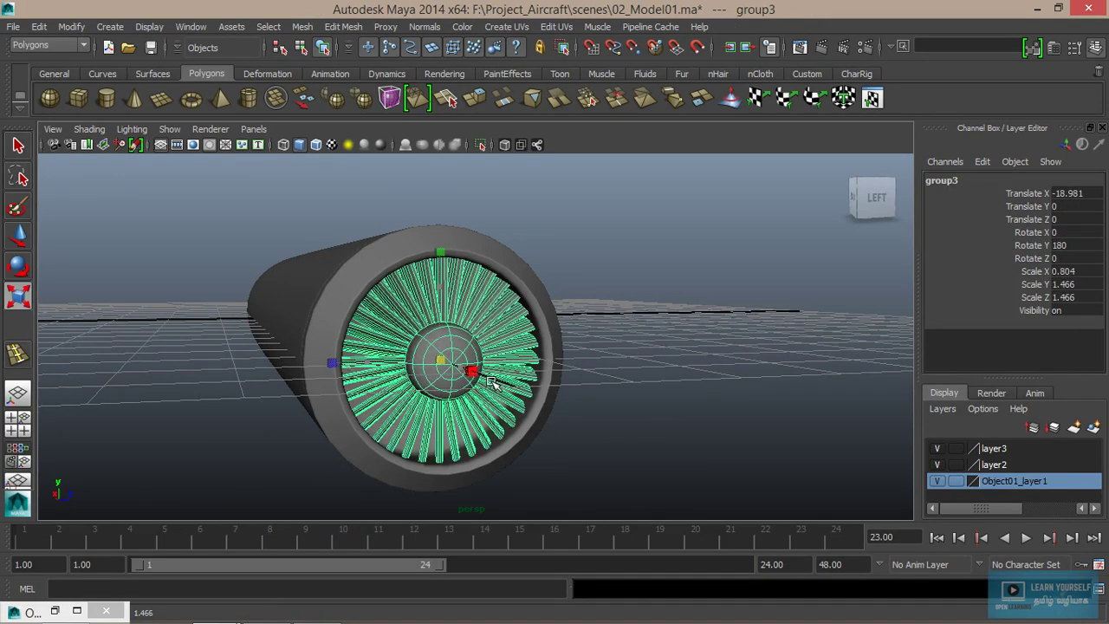
Select the rear fan's blade group by picking a blade and moving up to its parent.
{"action": "left_click", "coordinate": [688, 392]}
{"action": "mouse_move", "coordinate": [688, 392]}
{"action": "left_mouse_down", "text": "alt"}
{"action": "mouse_move", "coordinate": [494, 426]}
{"action": "mouse_move", "coordinate": [609, 418]}
{"action": "mouse_move", "coordinate": [513, 442]}
{"action": "left_mouse_up", "text": "alt"}
{"action": "right_click_drag", "start_coordinate": [416, 390], "coordinate": [540, 445], "text": "alt"}
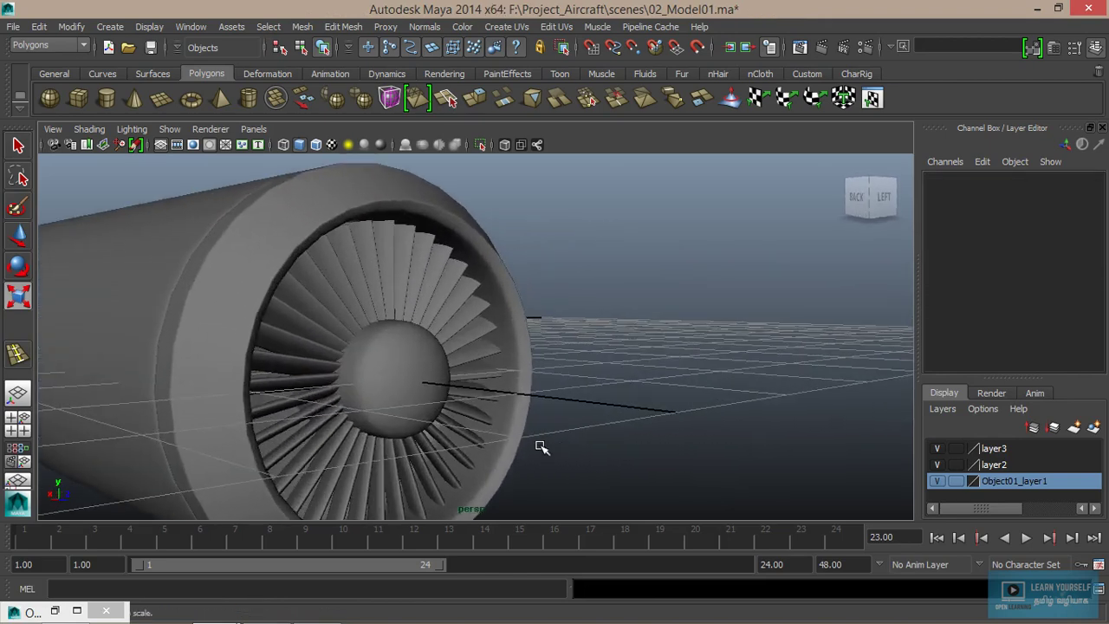
{"action": "middle_click_drag", "start_coordinate": [540, 445], "coordinate": [643, 438], "text": "alt"}
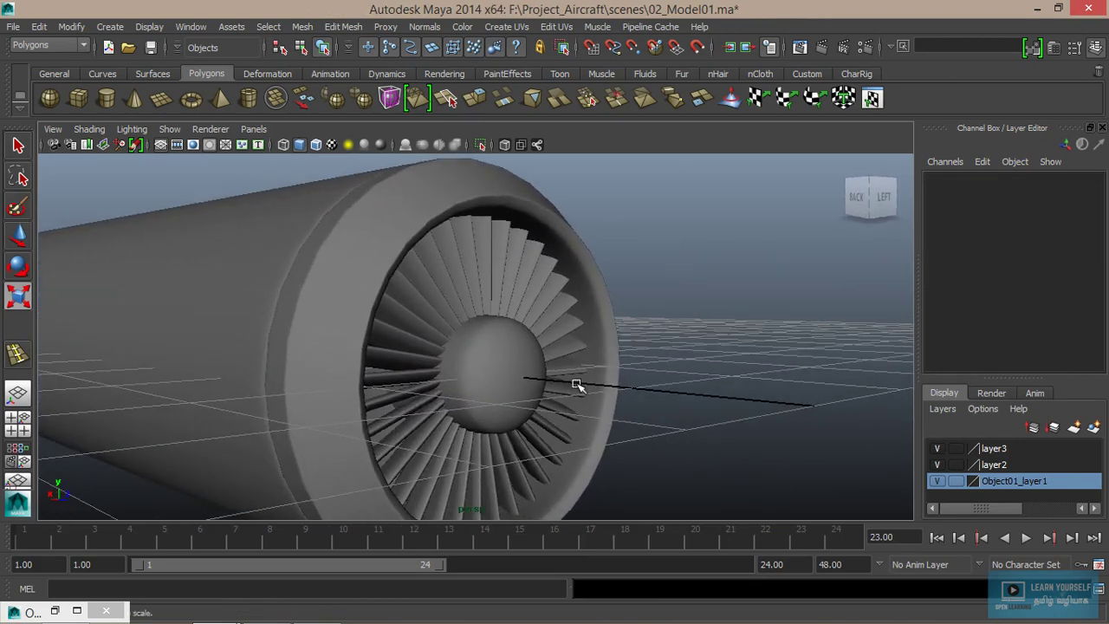
{"action": "left_click", "coordinate": [469, 289]}
{"action": "key", "text": "Up"}
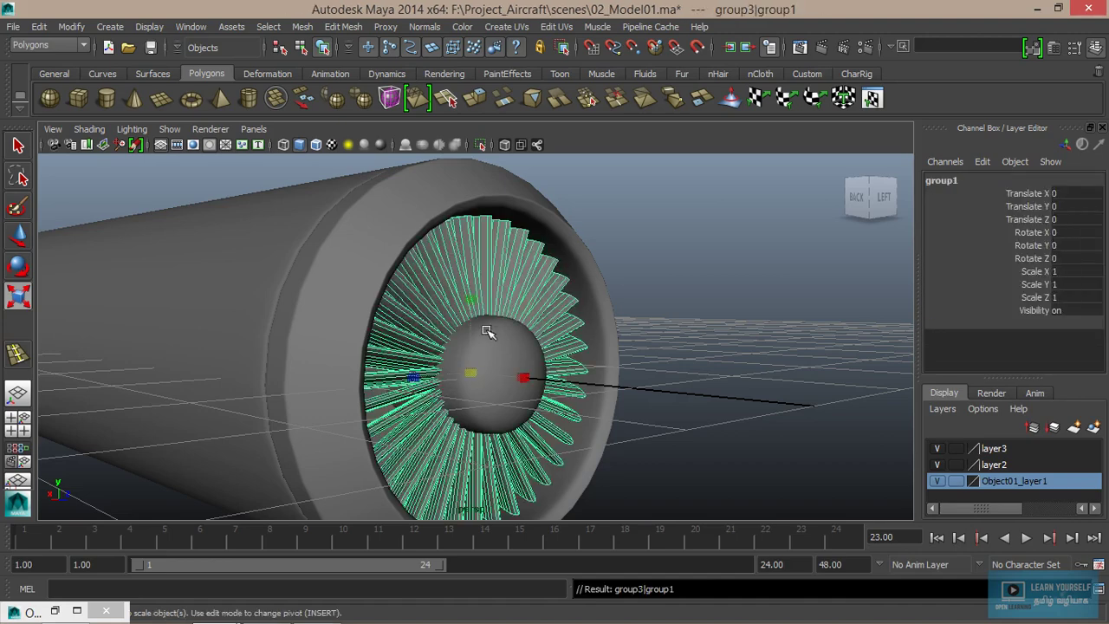
Delete the rear blade group and stretch the pSphere1 spinner lengthwise.
{"action": "key", "text": "Delete"}
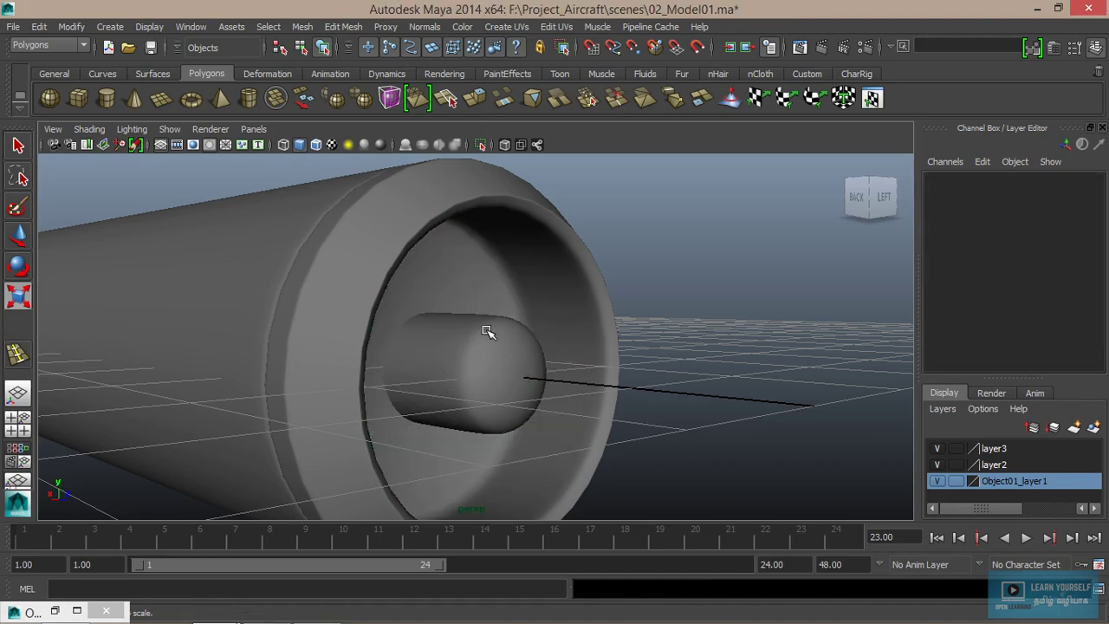
{"action": "left_click", "coordinate": [499, 381]}
{"action": "mouse_move", "coordinate": [471, 456]}
{"action": "left_mouse_down", "text": "alt"}
{"action": "mouse_move", "coordinate": [541, 480]}
{"action": "mouse_move", "coordinate": [431, 335]}
{"action": "left_mouse_up", "text": "alt"}
{"action": "middle_click_drag", "start_coordinate": [406, 334], "coordinate": [350, 330]}
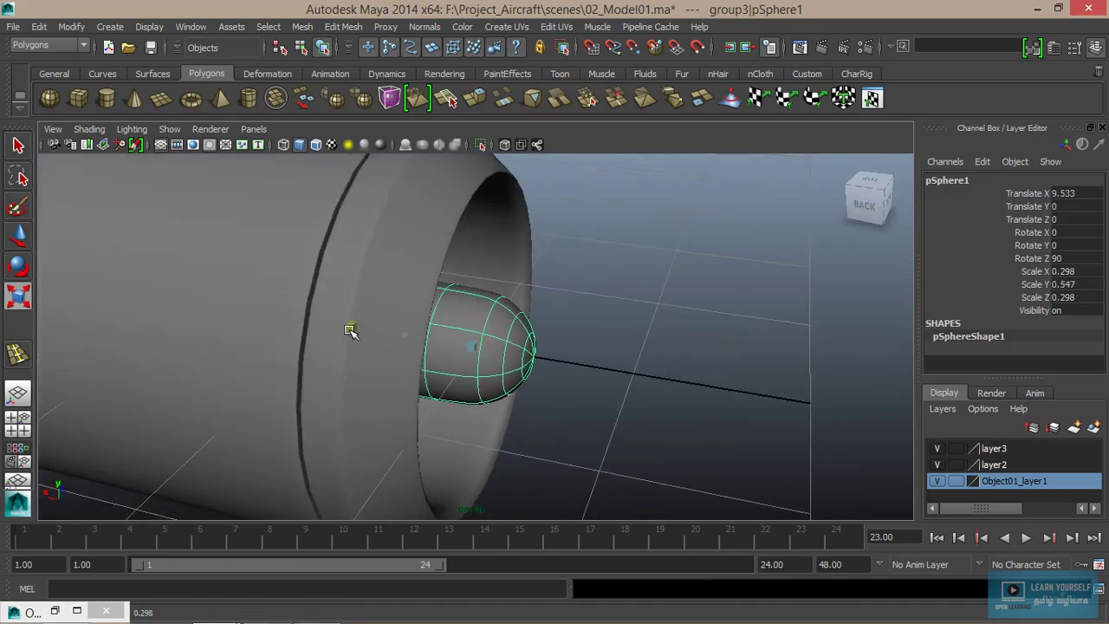
{"action": "mouse_move", "coordinate": [344, 331]}
{"action": "left_mouse_down", "text": "alt"}
{"action": "mouse_move", "coordinate": [470, 376]}
{"action": "mouse_move", "coordinate": [460, 376]}
{"action": "mouse_move", "coordinate": [495, 376]}
{"action": "left_mouse_up", "text": "alt"}
Move the stretched spinner further out the back of the nacelle.
{"action": "key", "text": "w"}
{"action": "middle_click_drag", "start_coordinate": [451, 339], "coordinate": [511, 362]}
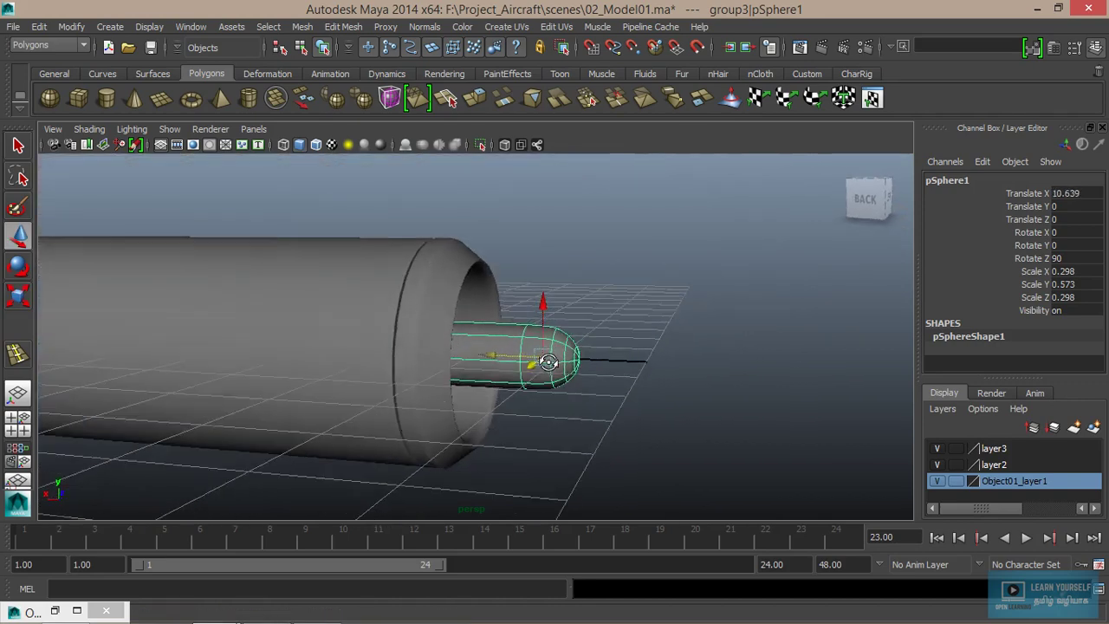
{"action": "mouse_move", "coordinate": [498, 368]}
{"action": "left_mouse_down", "text": "alt"}
{"action": "mouse_move", "coordinate": [568, 358]}
{"action": "mouse_move", "coordinate": [509, 363]}
{"action": "left_mouse_up", "text": "alt"}
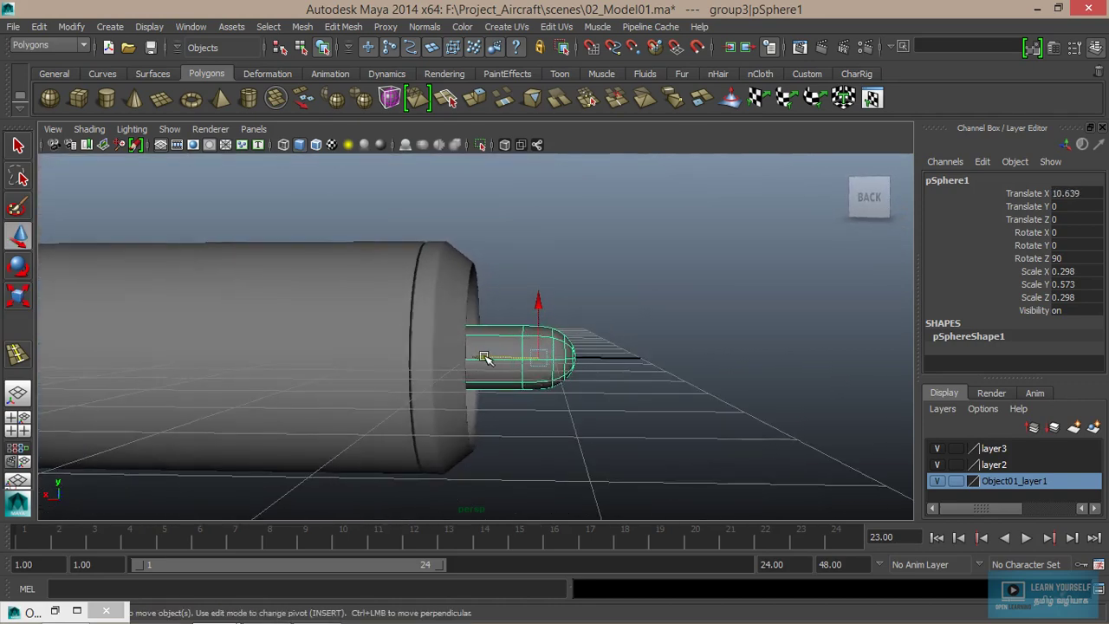
{"action": "middle_click_drag", "start_coordinate": [484, 357], "coordinate": [498, 360]}
{"action": "left_click_drag", "start_coordinate": [498, 360], "coordinate": [527, 383], "text": "alt"}
Pull the spinner's inner ring of vertices back inside the nacelle, forming an elongated cone.
{"action": "mouse_move", "coordinate": [474, 253]}
{"action": "right_mouse_down"}
{"action": "mouse_move", "coordinate": [470, 322]}
{"action": "mouse_move", "coordinate": [406, 256]}
{"action": "right_mouse_up"}
{"action": "left_click_drag", "start_coordinate": [507, 431], "coordinate": [508, 430]}
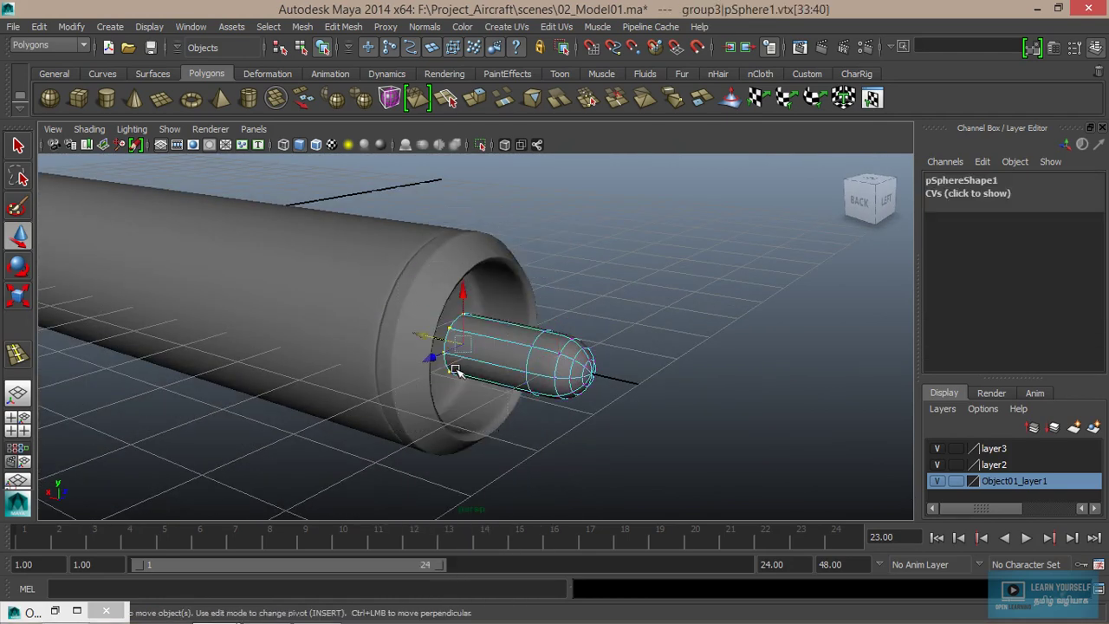
{"action": "middle_click_drag", "start_coordinate": [420, 331], "coordinate": [372, 318]}
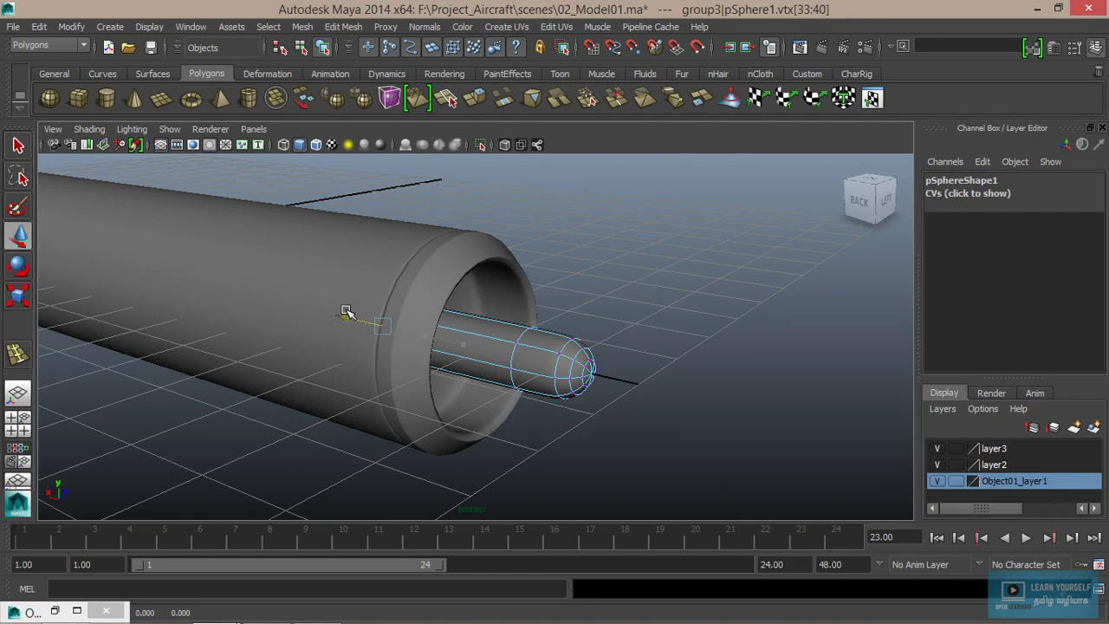
{"action": "left_click_drag", "start_coordinate": [344, 317], "coordinate": [468, 403], "text": "alt"}
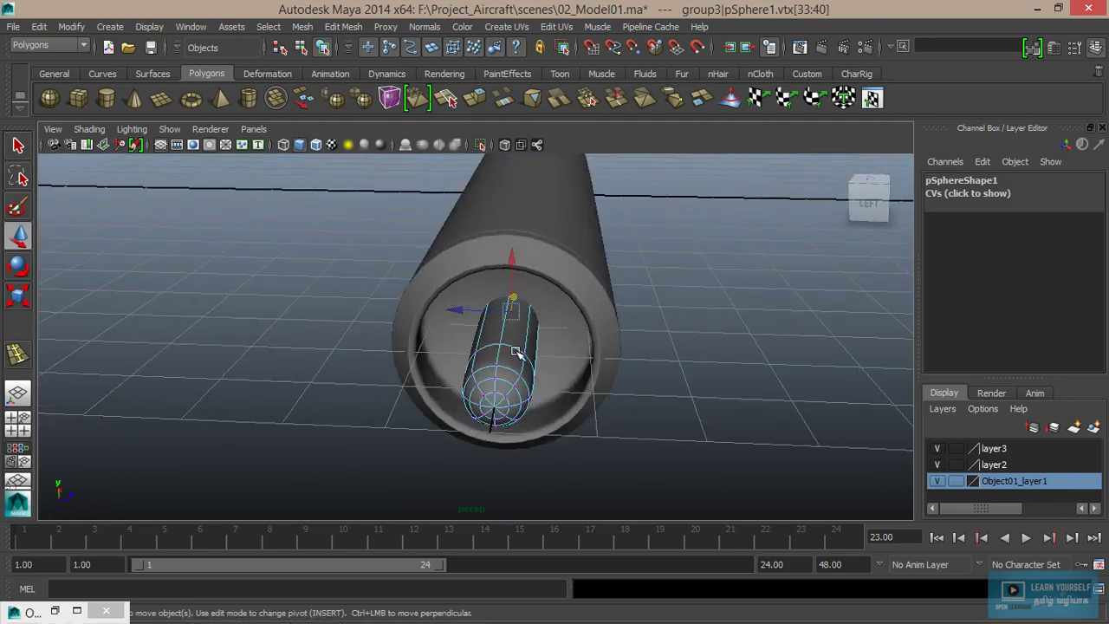
{"action": "right_click_drag", "start_coordinate": [516, 254], "coordinate": [595, 253]}
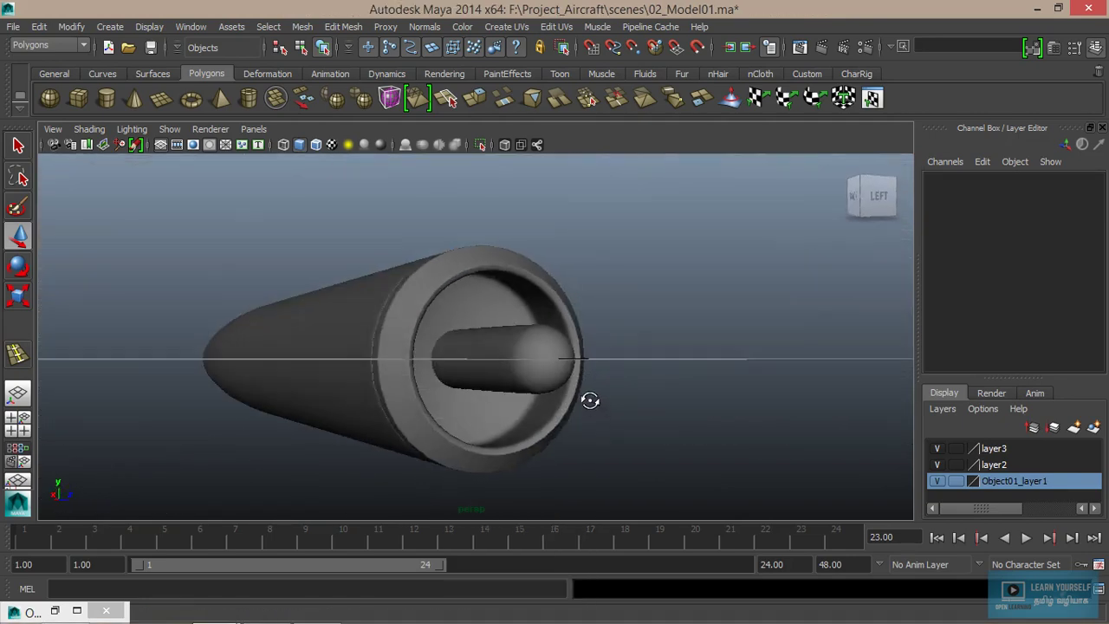